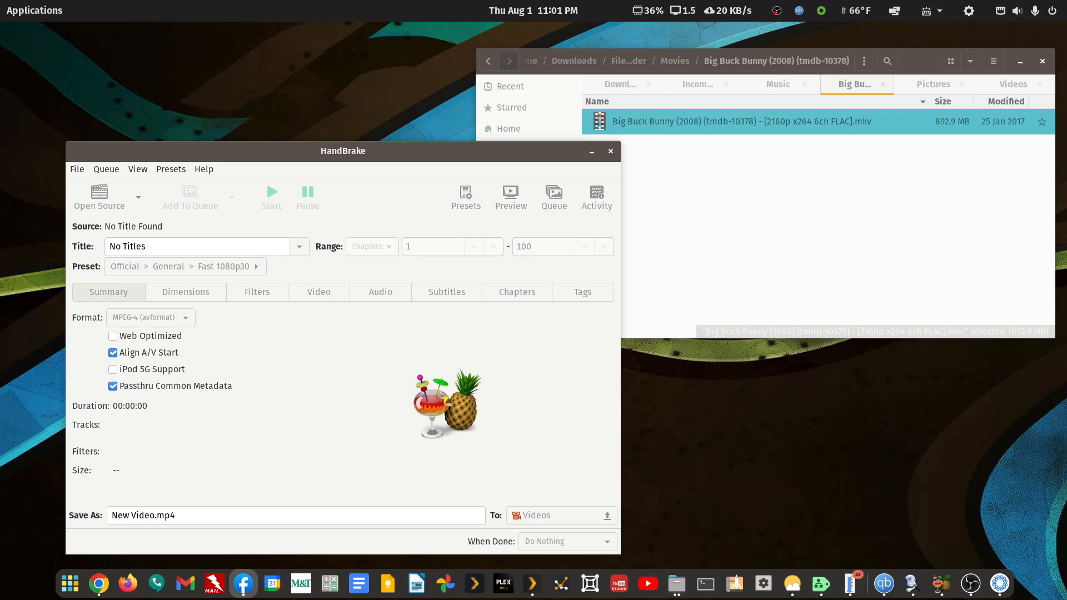
Load the Big Buck Bunny 2160p MKV from the file manager into HandBrake as the source and maximize the HandBrake window.
left_click(928, 59)
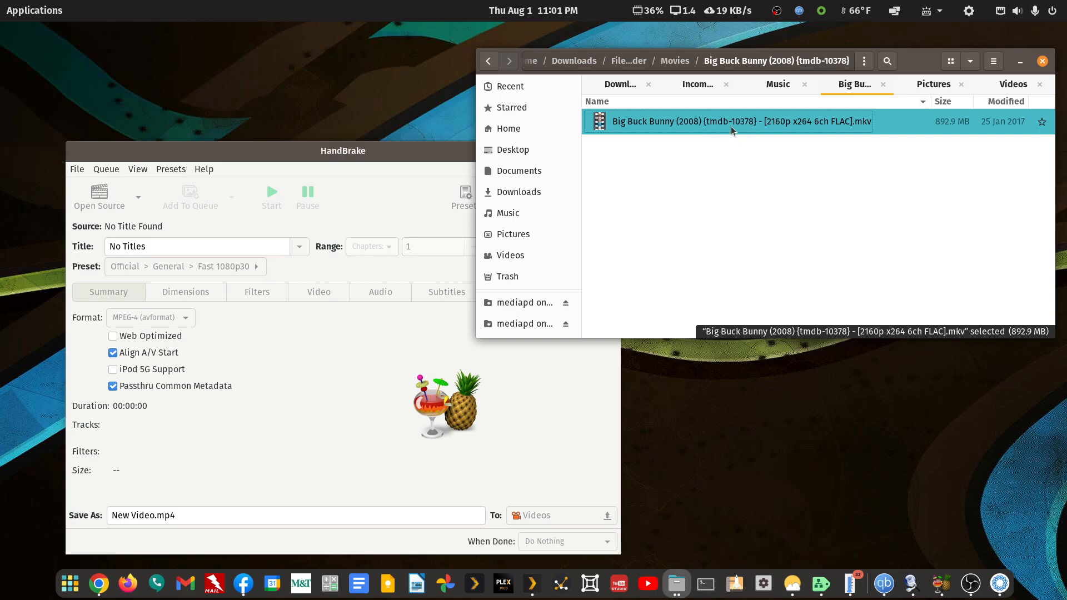
left_click(407, 153)
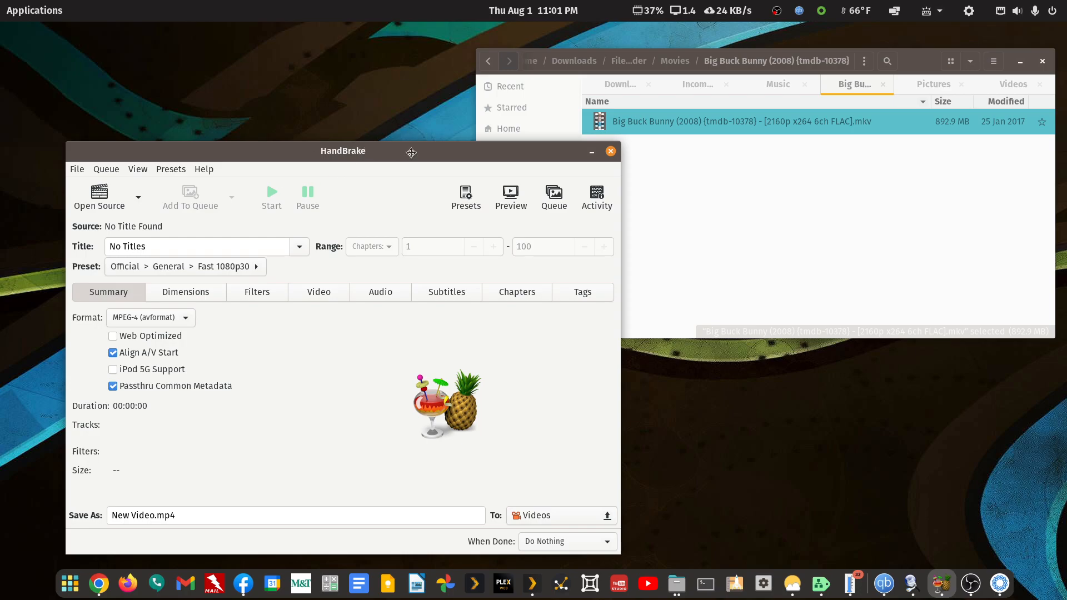
left_click_drag(412, 151, 417, 129)
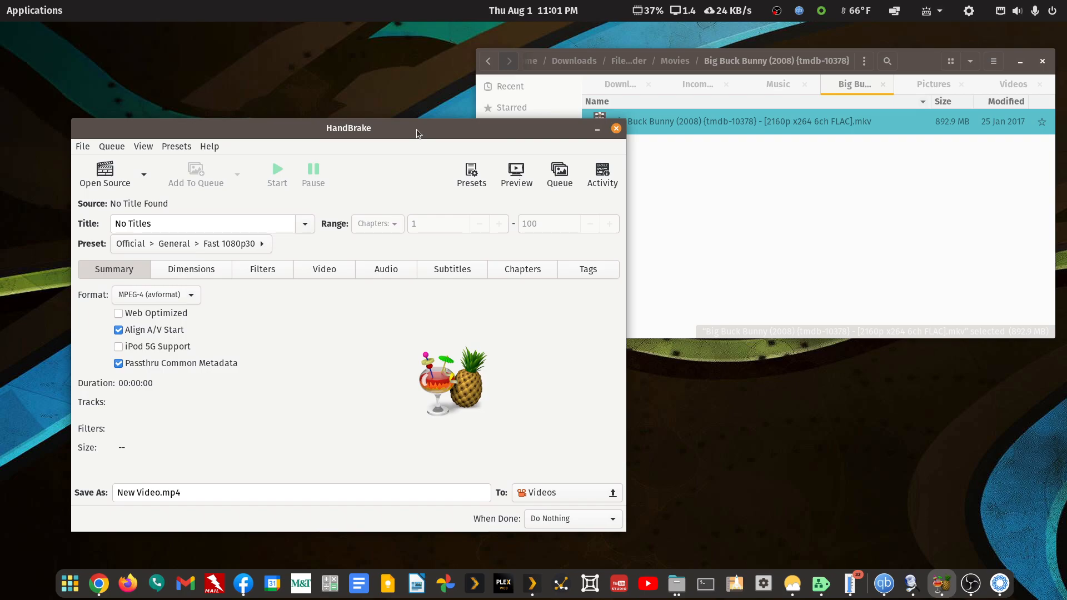
left_click_drag(701, 124, 245, 201)
left_click(333, 132)
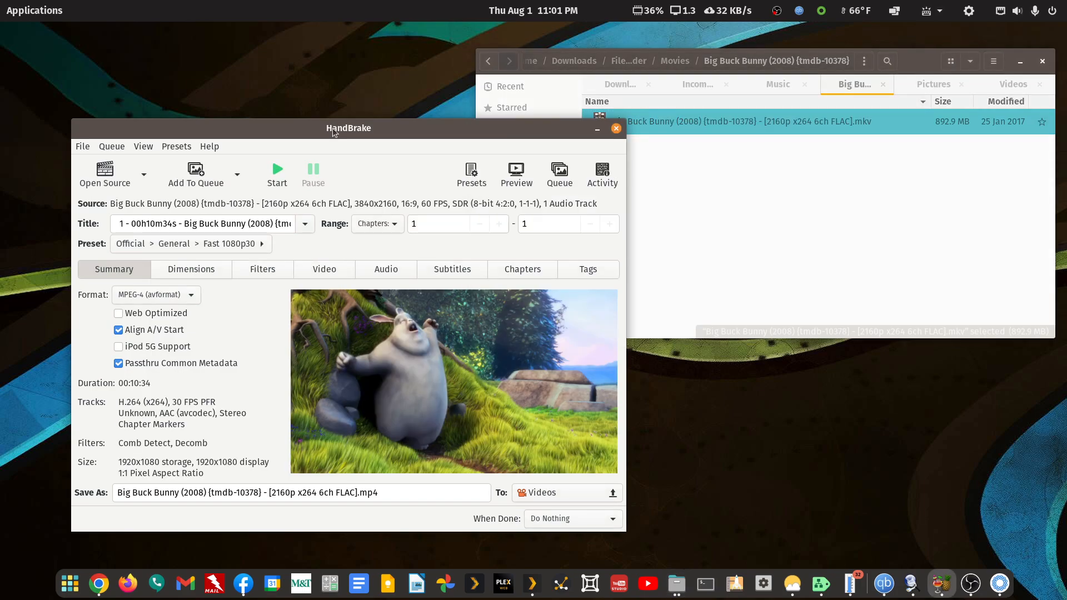
double_click(333, 132)
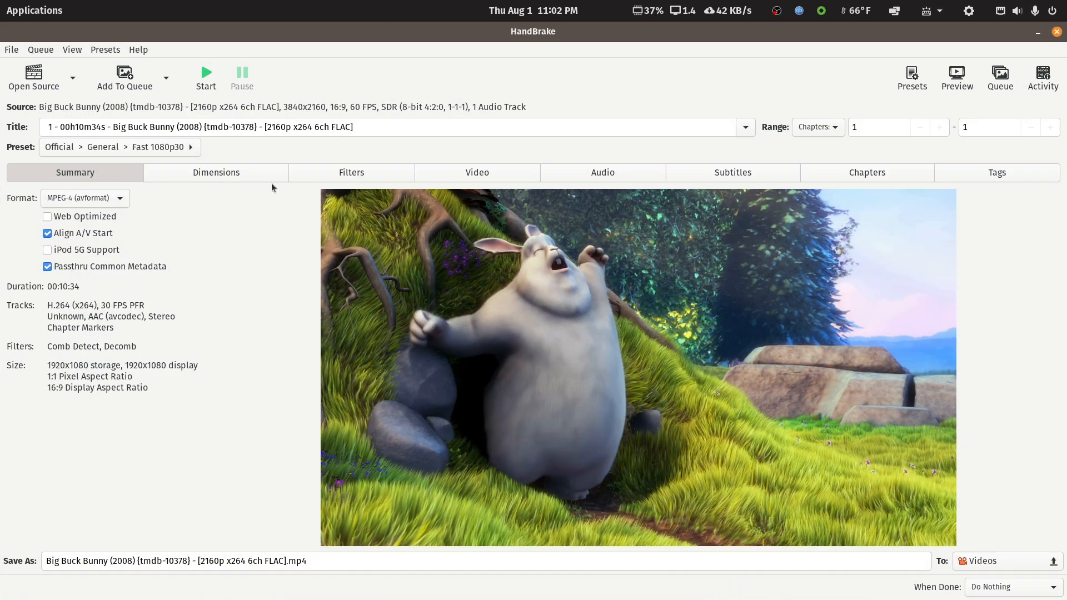
Apply the hardware preset H.265 NVENC 1080p and check the available video encoders without changing the encoder.
left_click(189, 151)
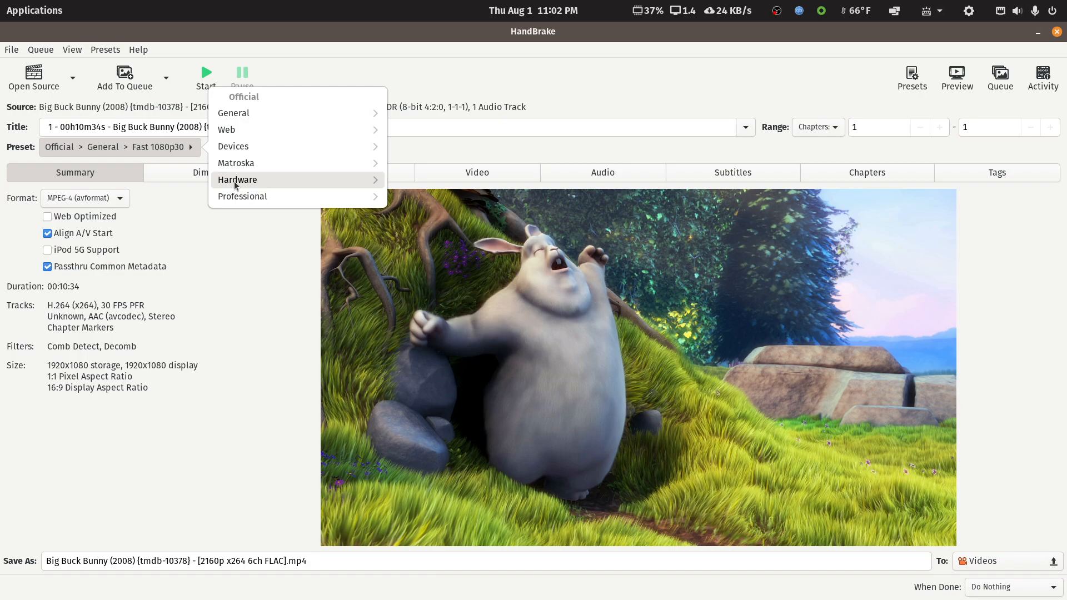
left_click(235, 186)
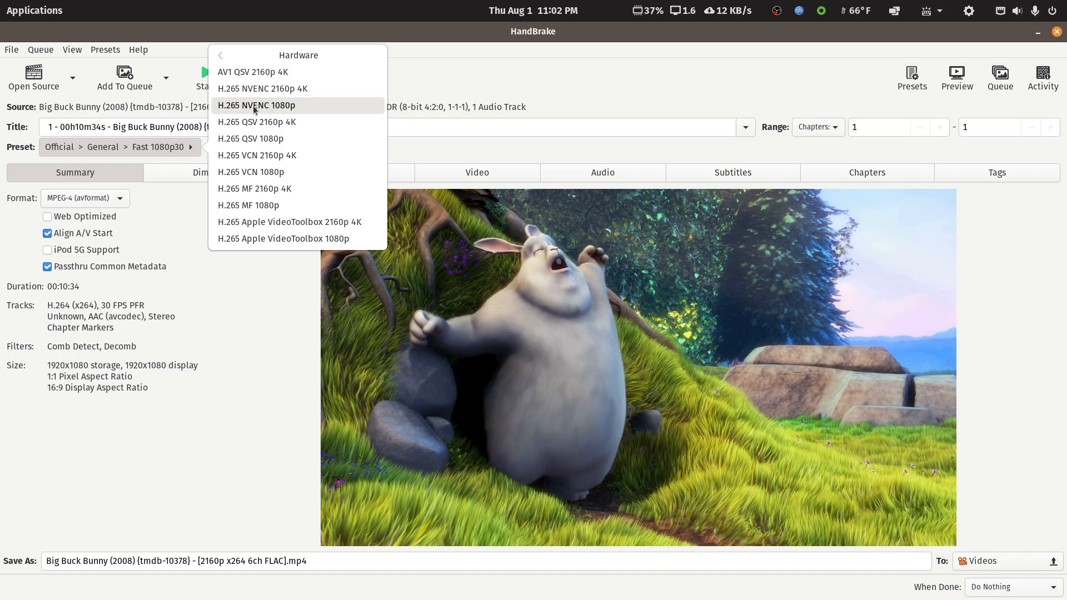
left_click(277, 109)
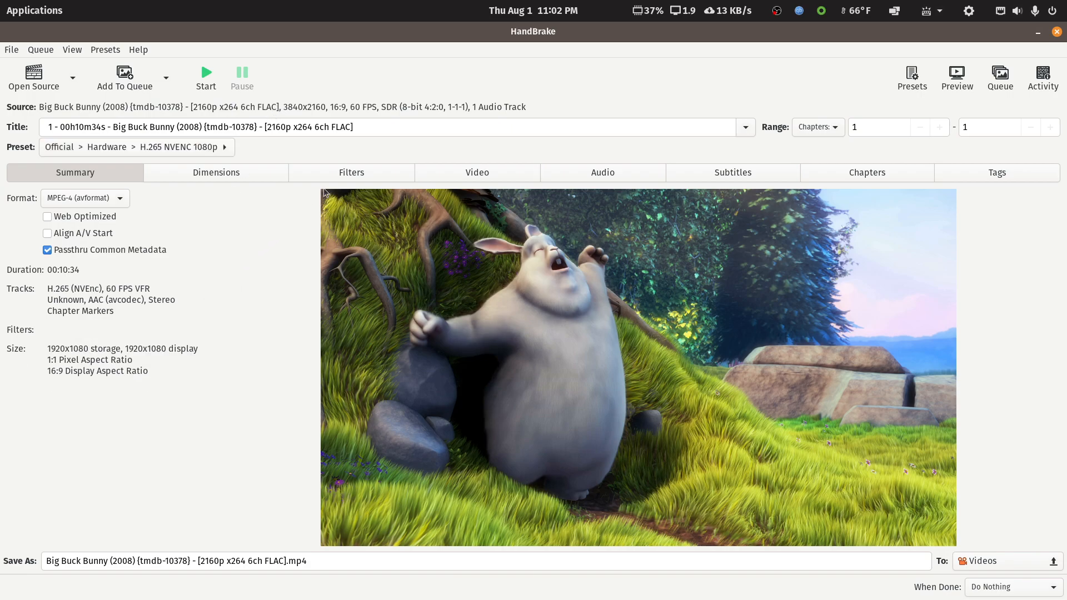
left_click(491, 174)
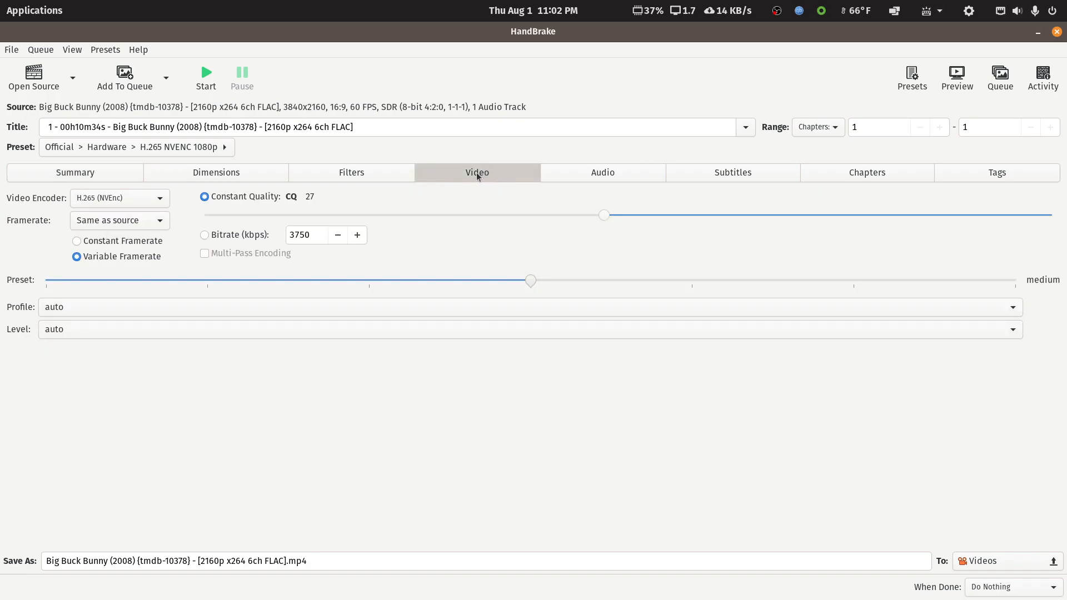
left_click(164, 202)
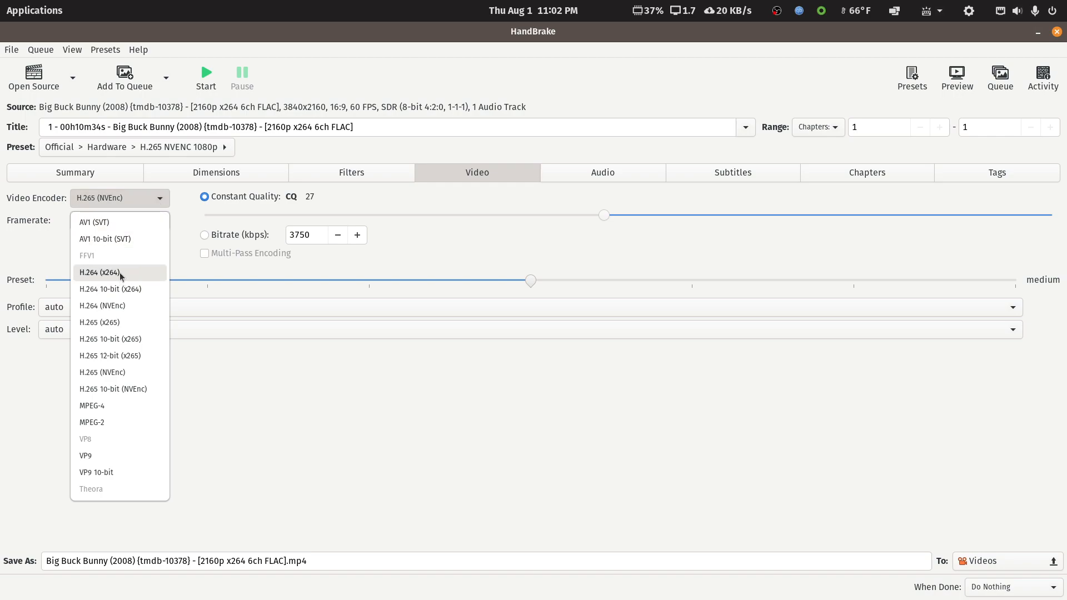
left_click(563, 257)
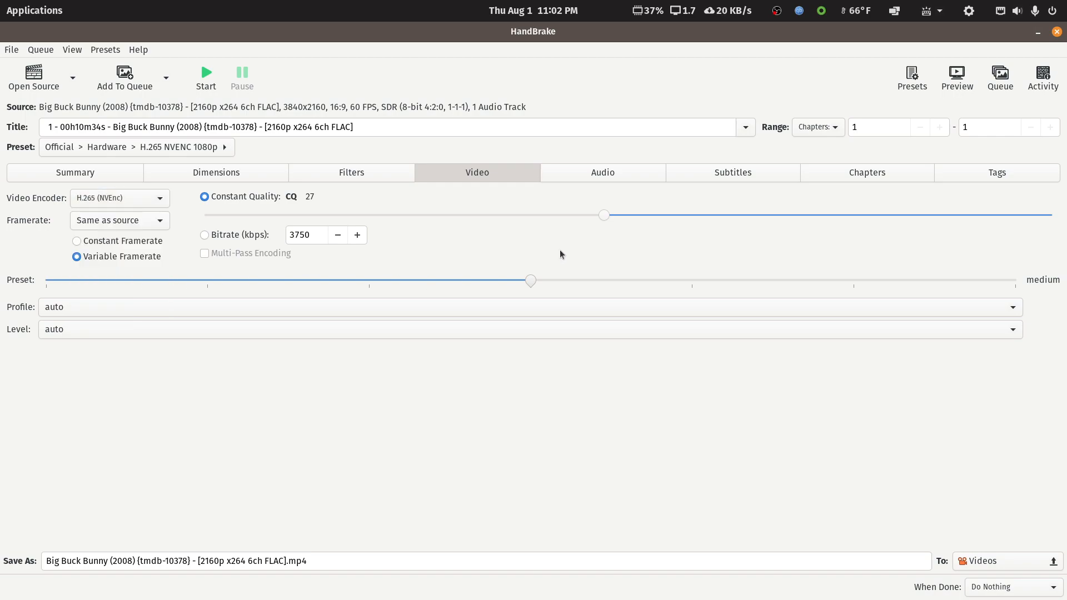
Set the audio track's mix to 5.1 Channels, keeping the AAC (avcodec) encoder and the source sample rate, and save the track.
left_click(601, 177)
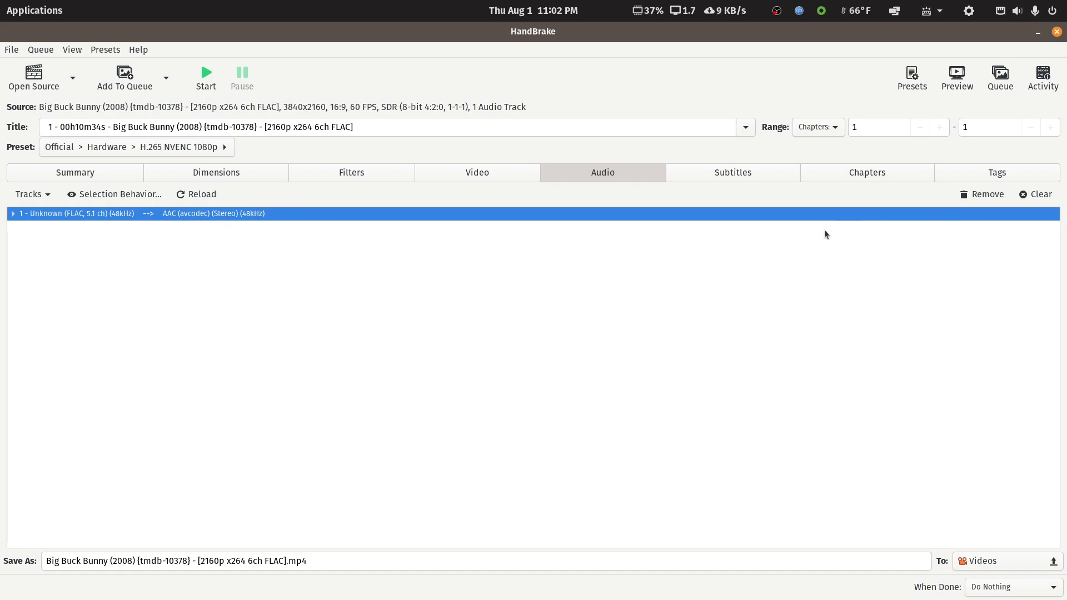
double_click(219, 216)
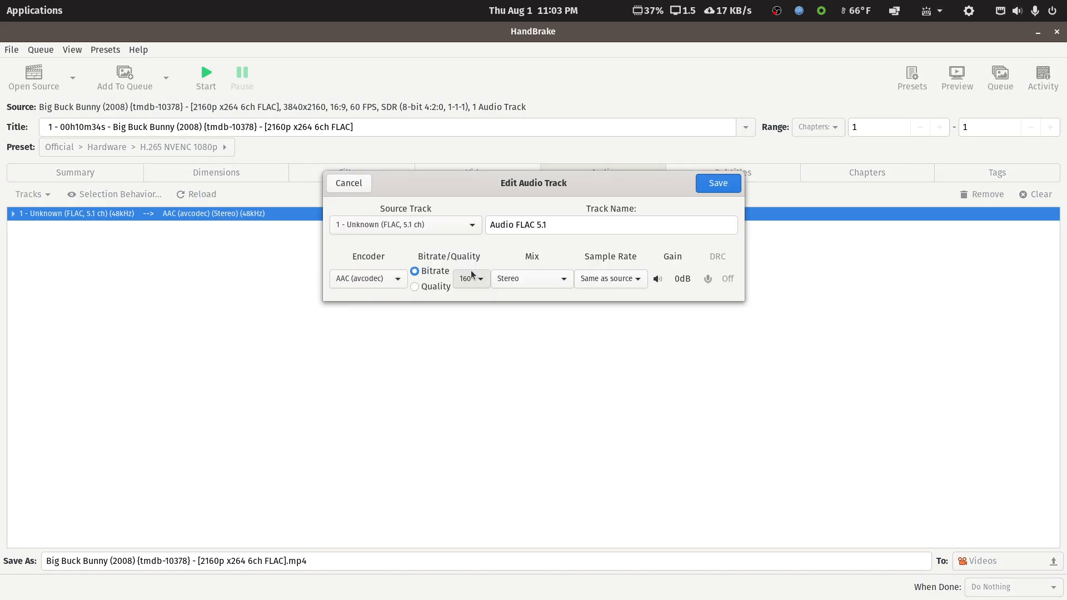
left_click(549, 284)
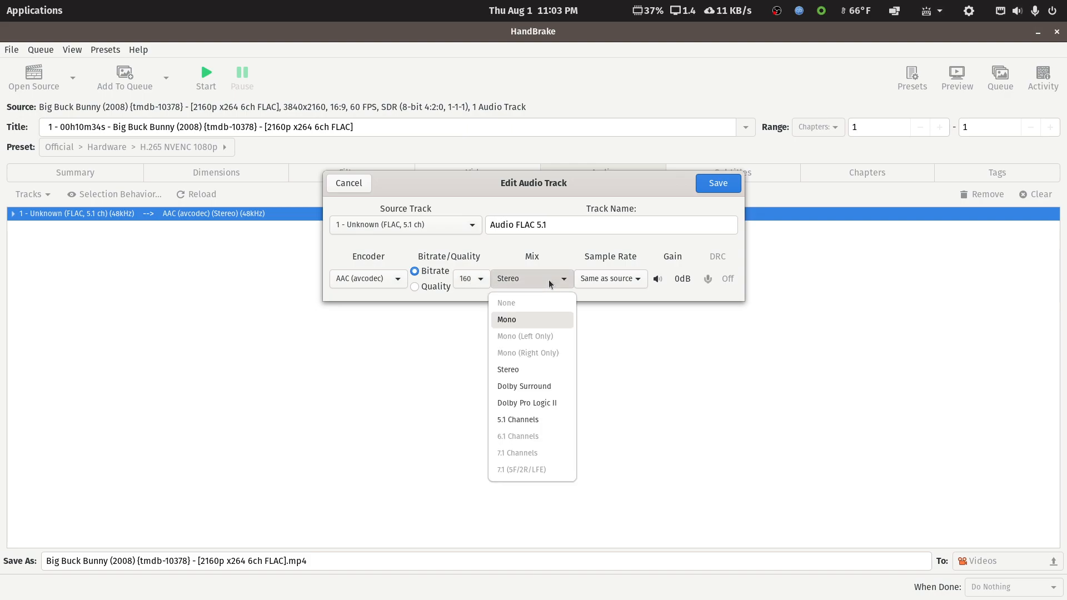
left_click(550, 420)
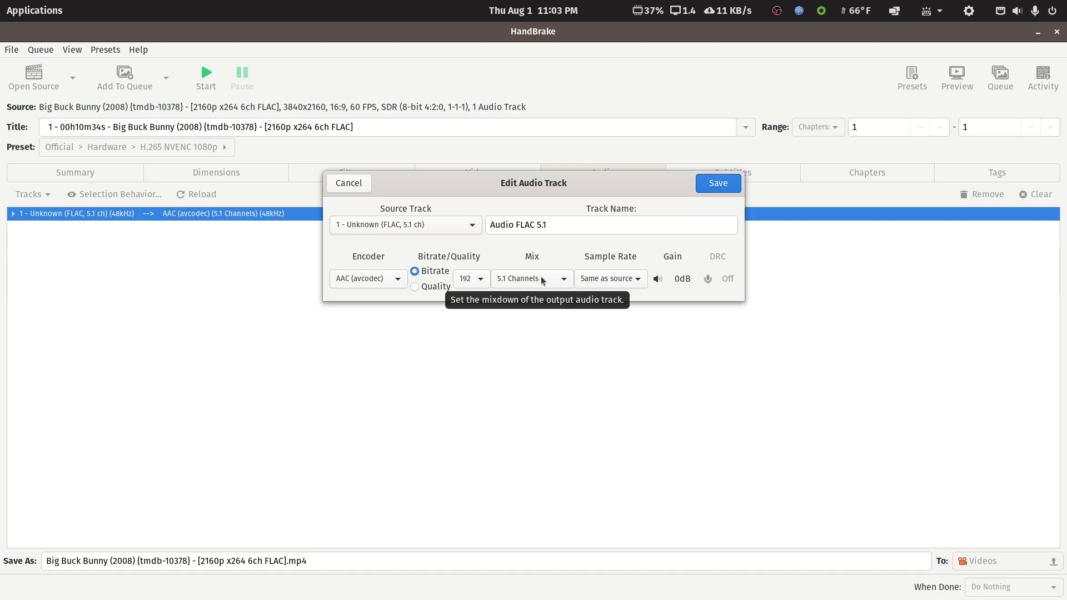
left_click(397, 280)
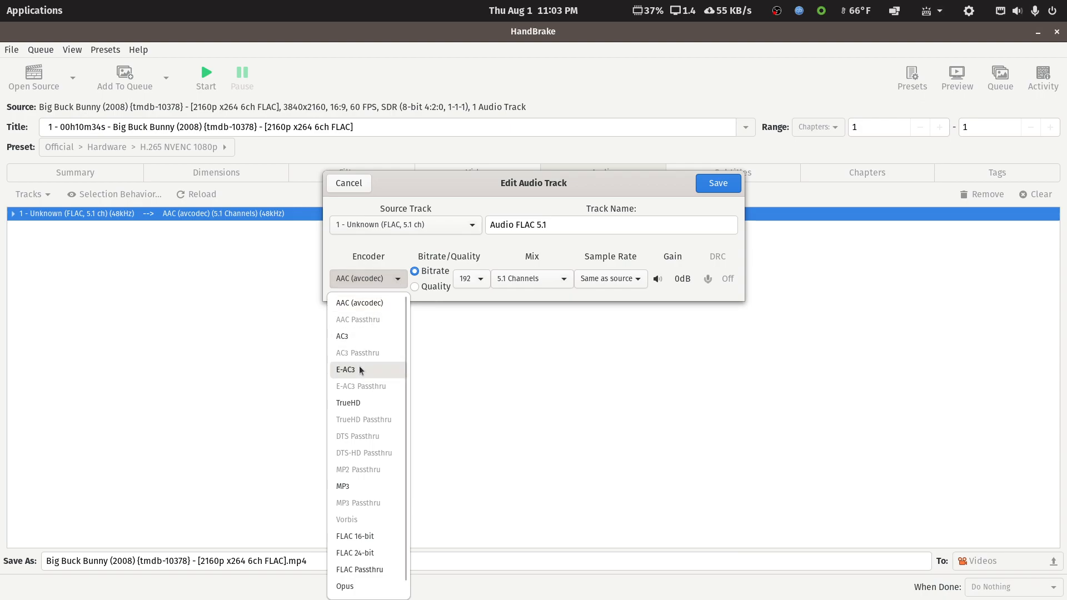
left_click(362, 305)
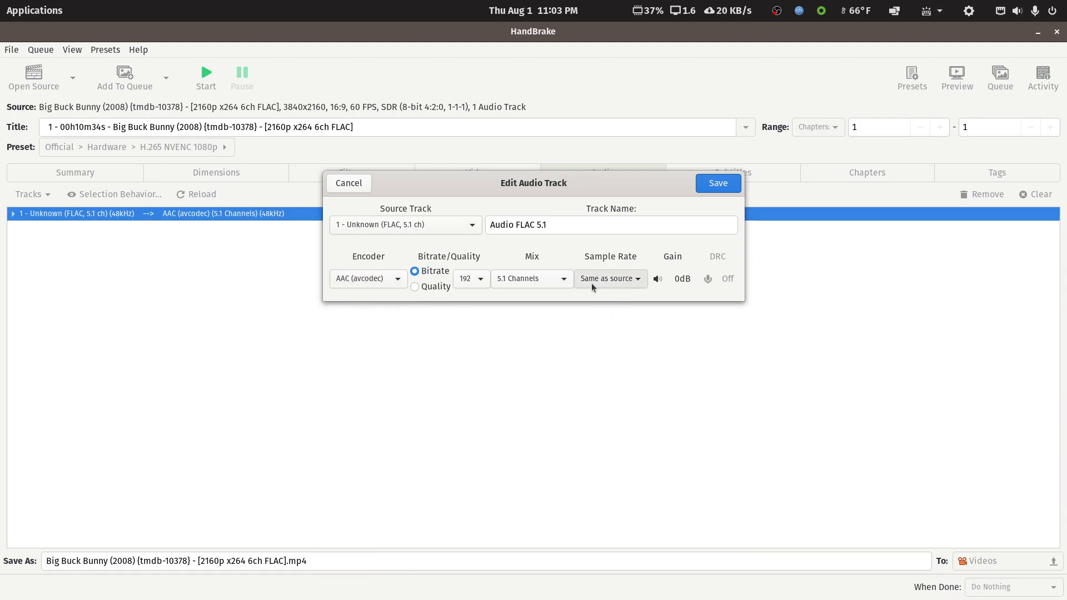
left_click(639, 282)
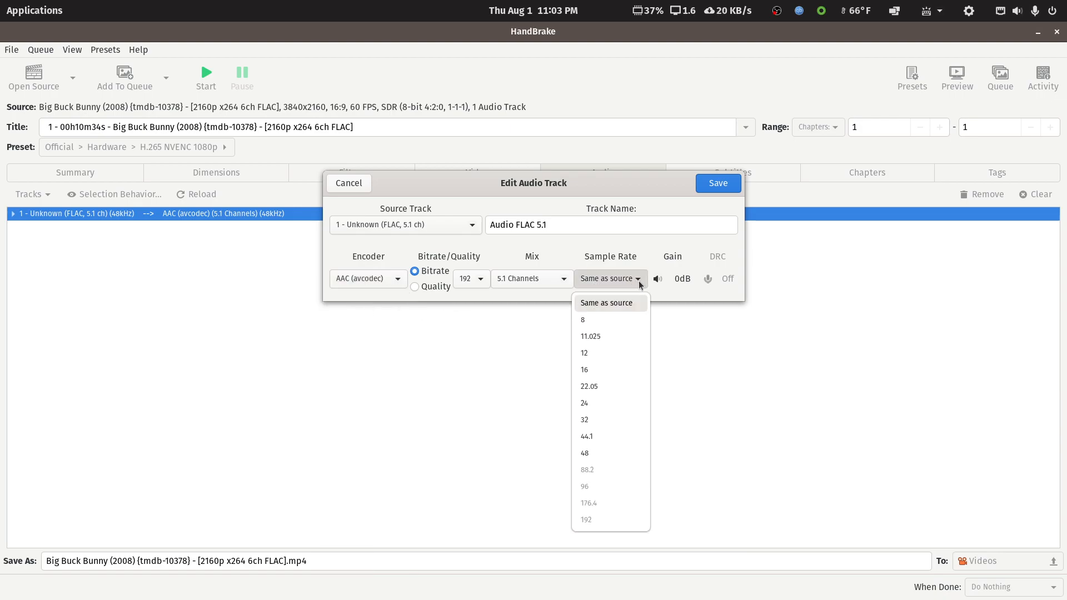
left_click(639, 285)
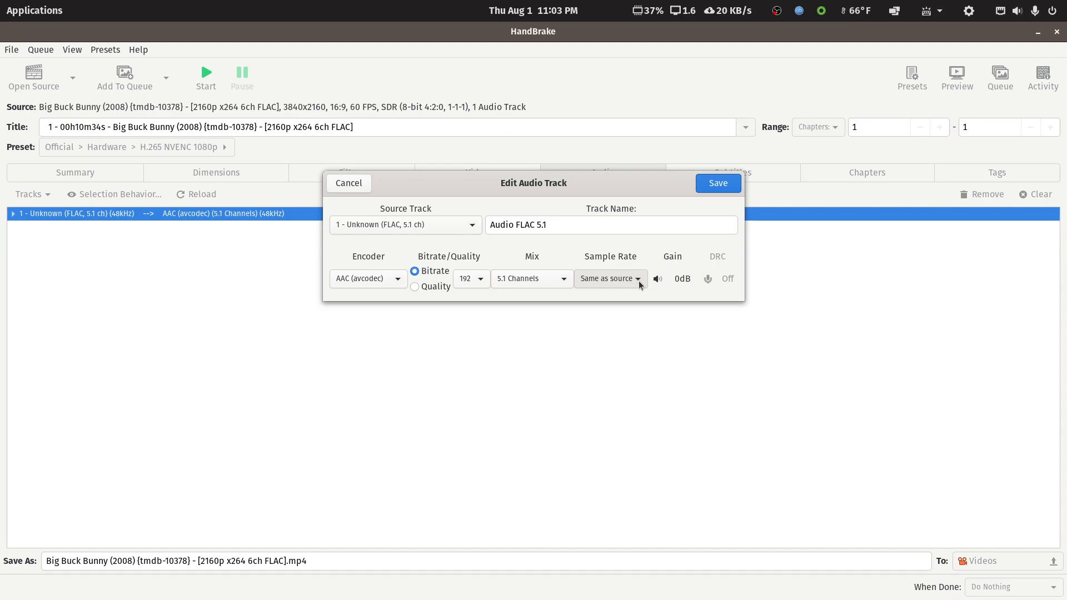
left_click(722, 187)
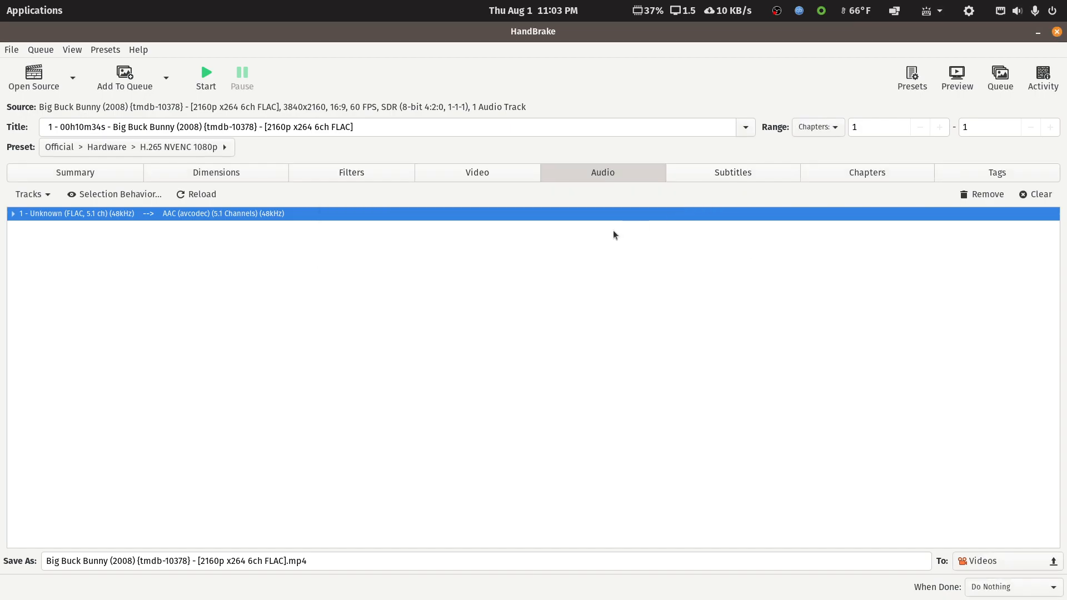
Check the subtitle tracks, and rename the output file to "Big Buck Bunny (2008) {tmdb-10378} - [1080p x265].mp4".
left_click(729, 175)
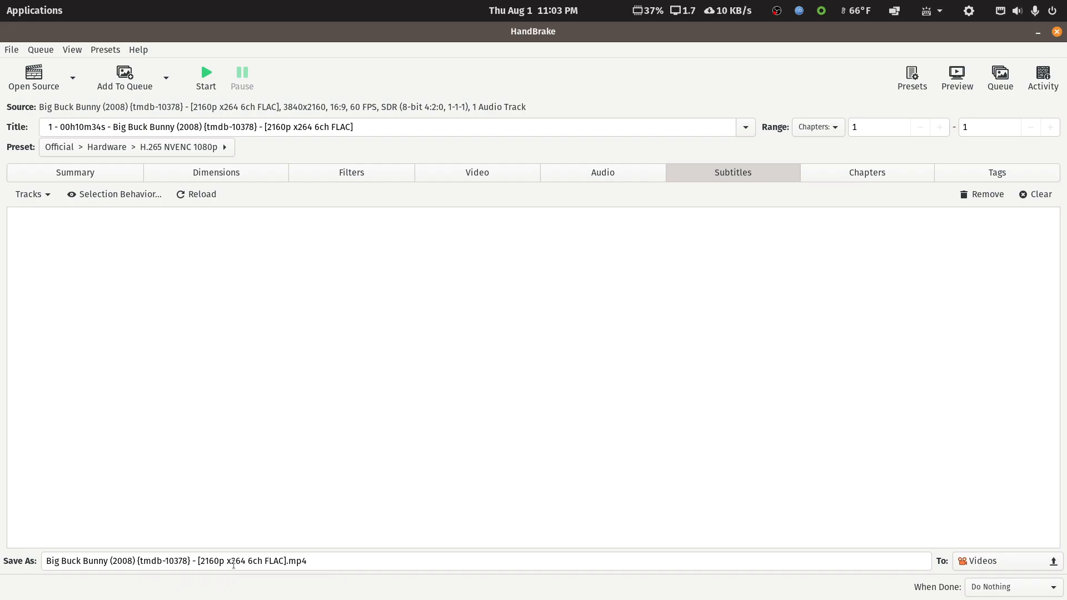
left_click(241, 561)
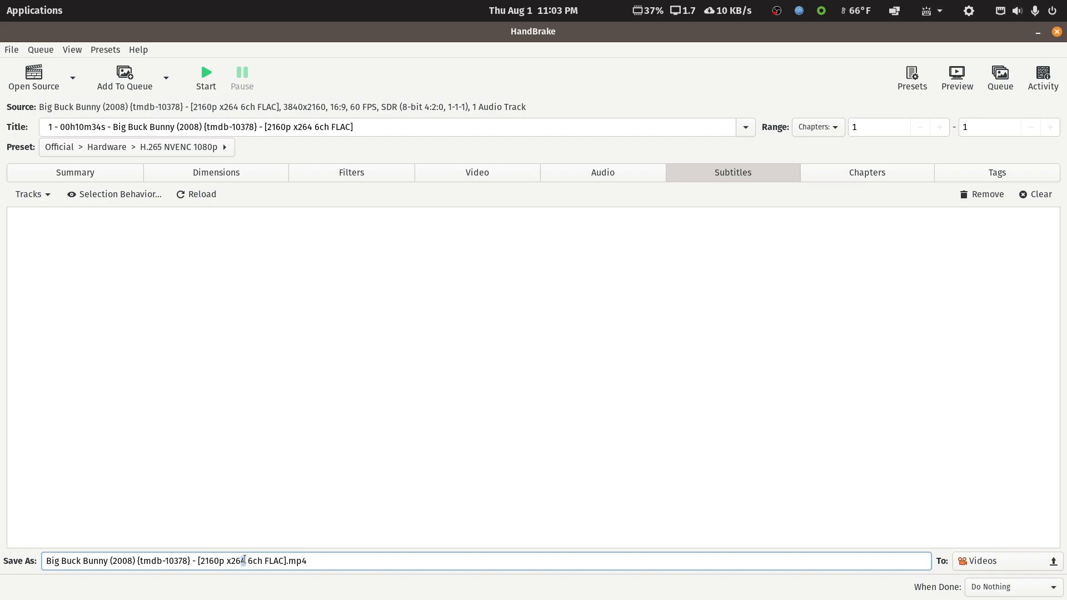
type("5")
left_click_drag(246, 563, 281, 559)
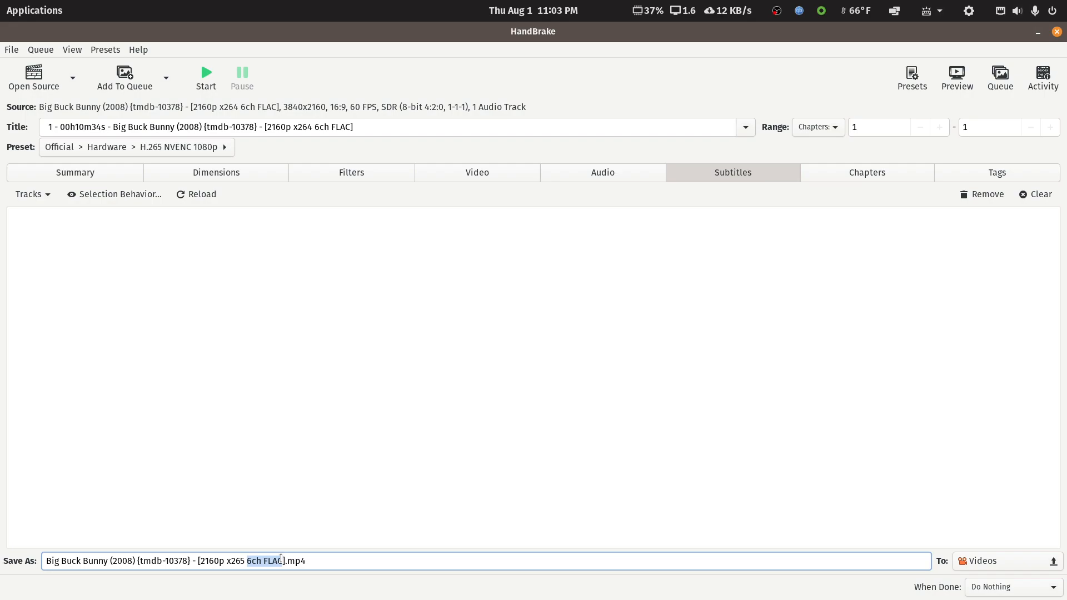
key("BackSpace")
key("BackSpace")
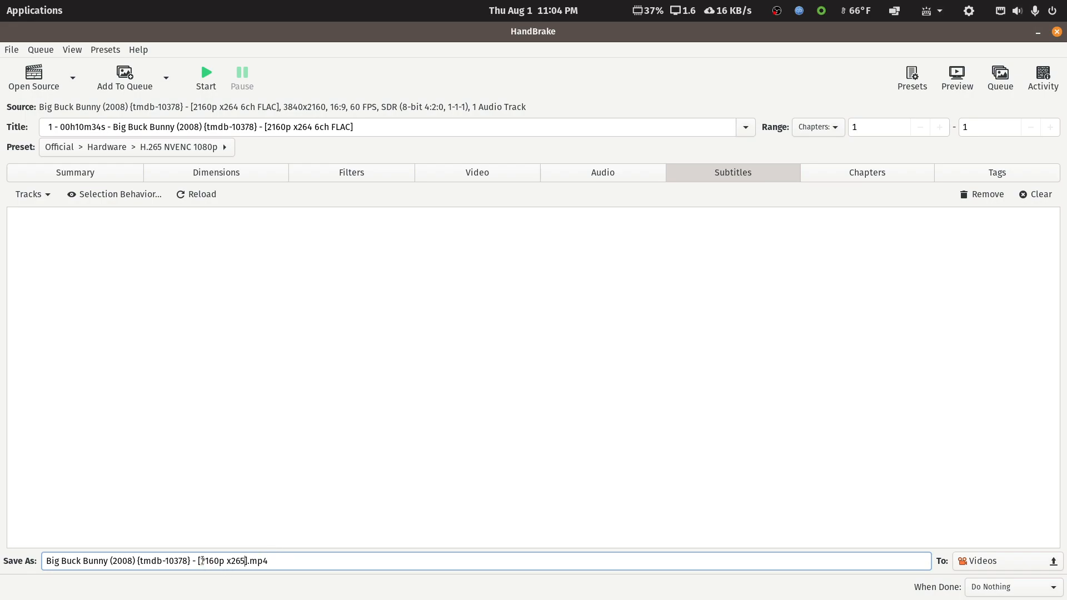
left_click_drag(200, 561, 220, 561)
type("1080")
Start the encode, restore the window to its smaller size, and dismiss the notification once encoding finishes.
left_click(207, 77)
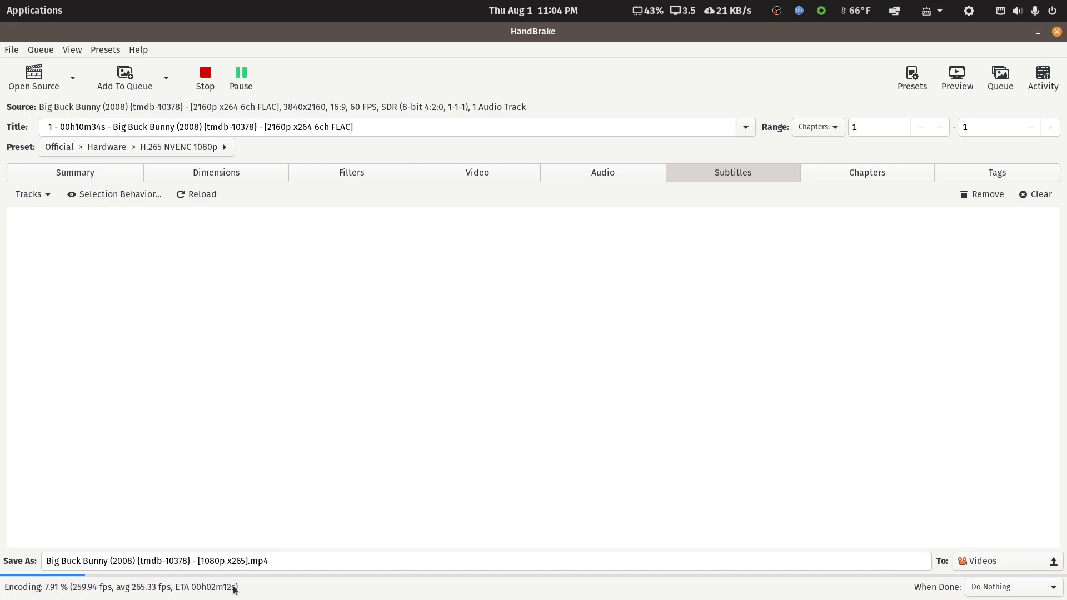
double_click(448, 37)
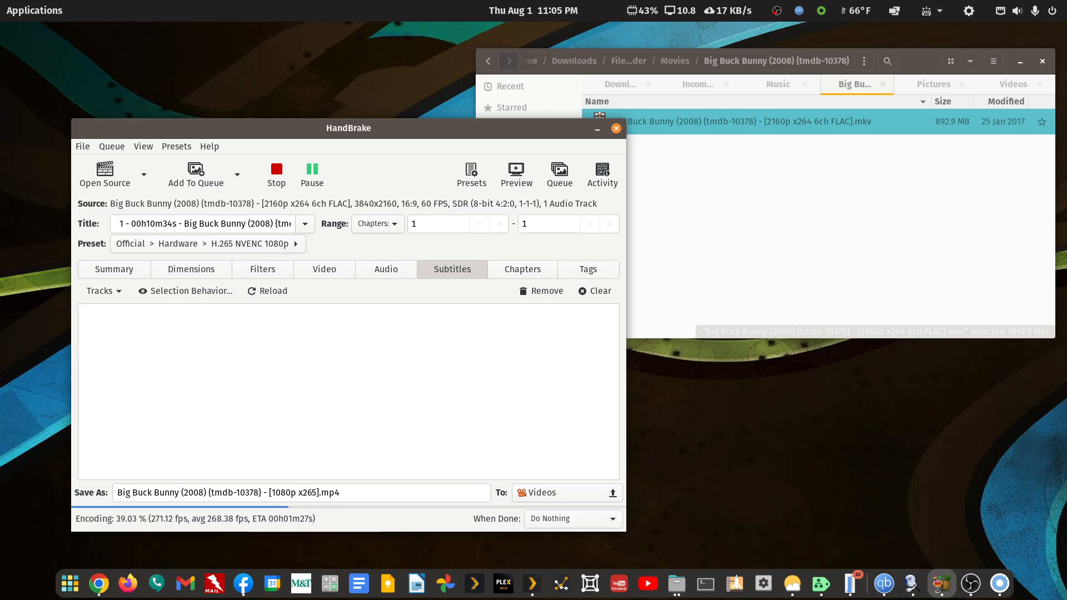
key("alt+Tab")
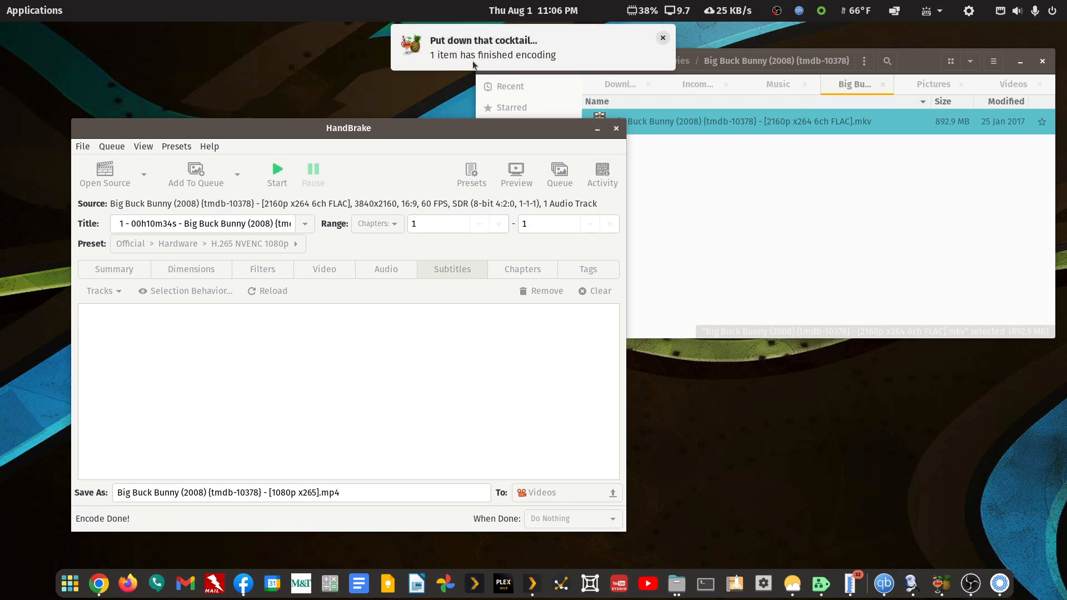
left_click(662, 38)
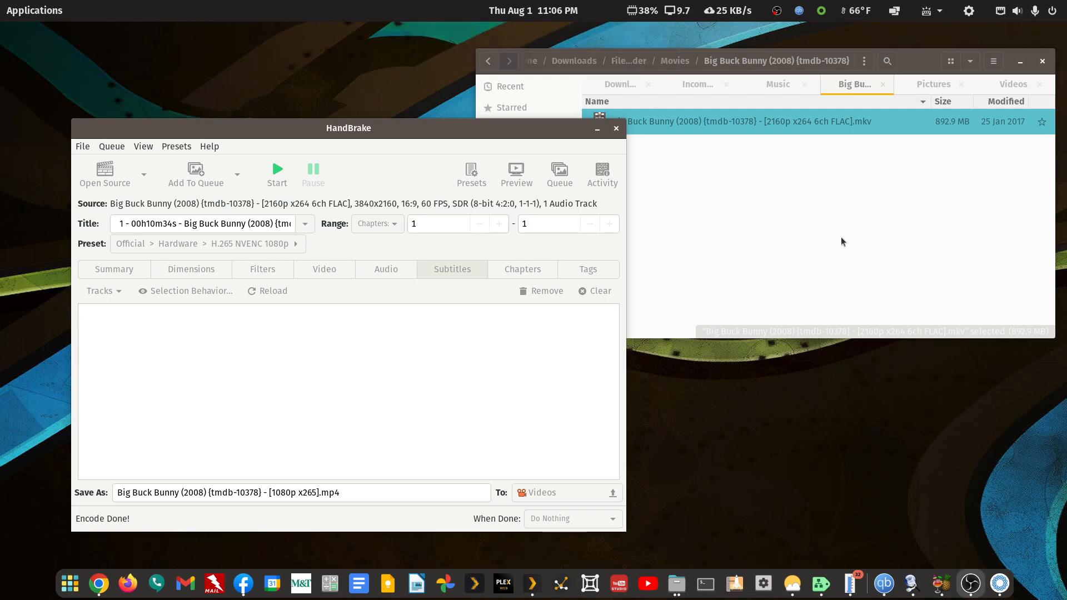
Move the encoded Big Buck Bunny 1080p x265 MP4 from the Videos folder to media-public-domain in the home folder.
left_click(861, 209)
left_click(999, 84)
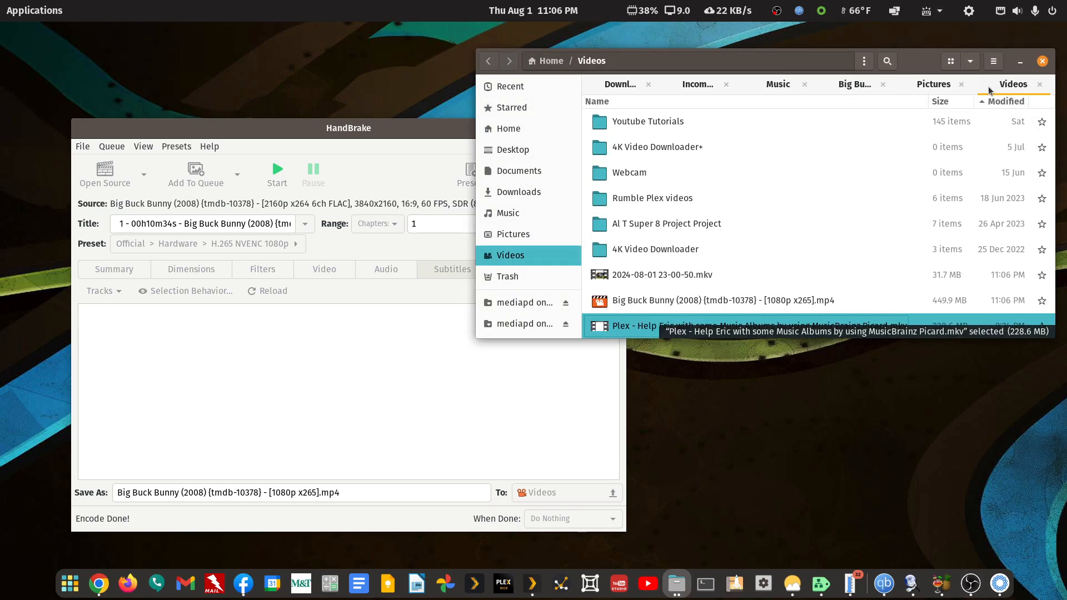
scroll(683, 281, "down", 2)
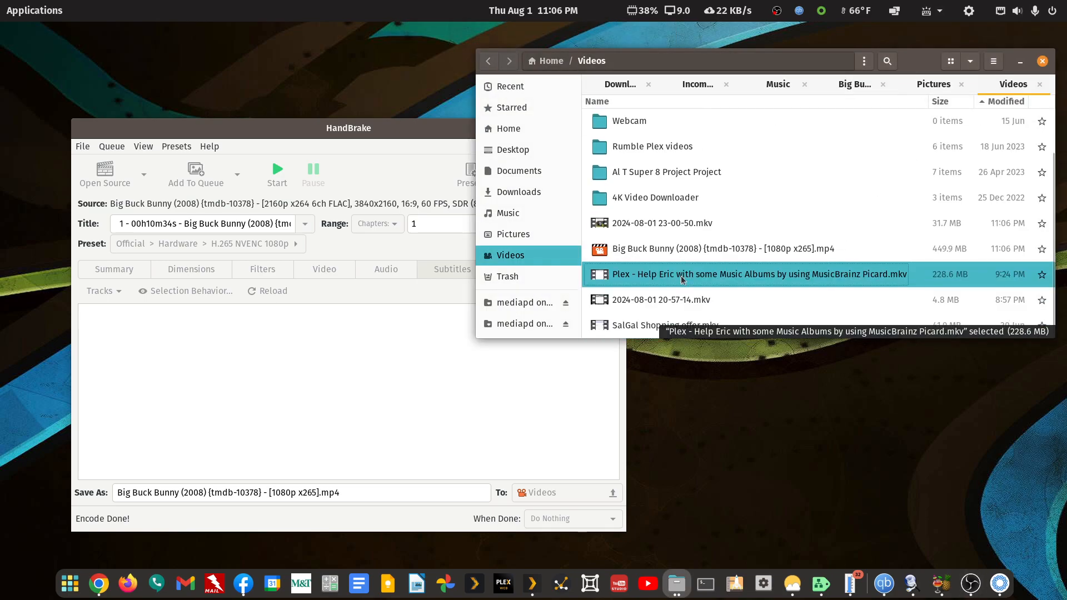
right_click(671, 249)
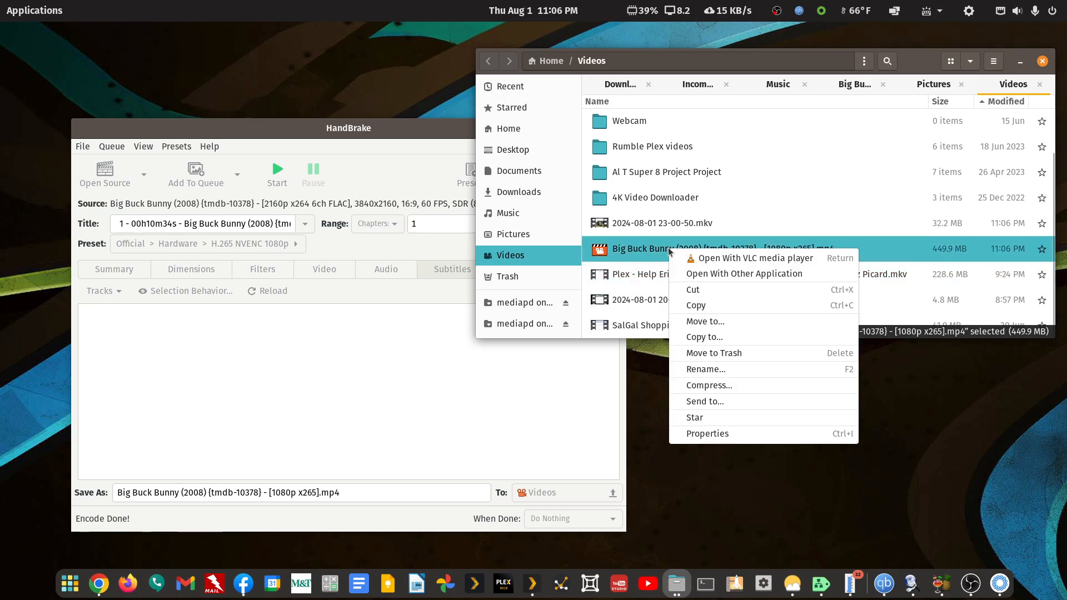
left_click(689, 295)
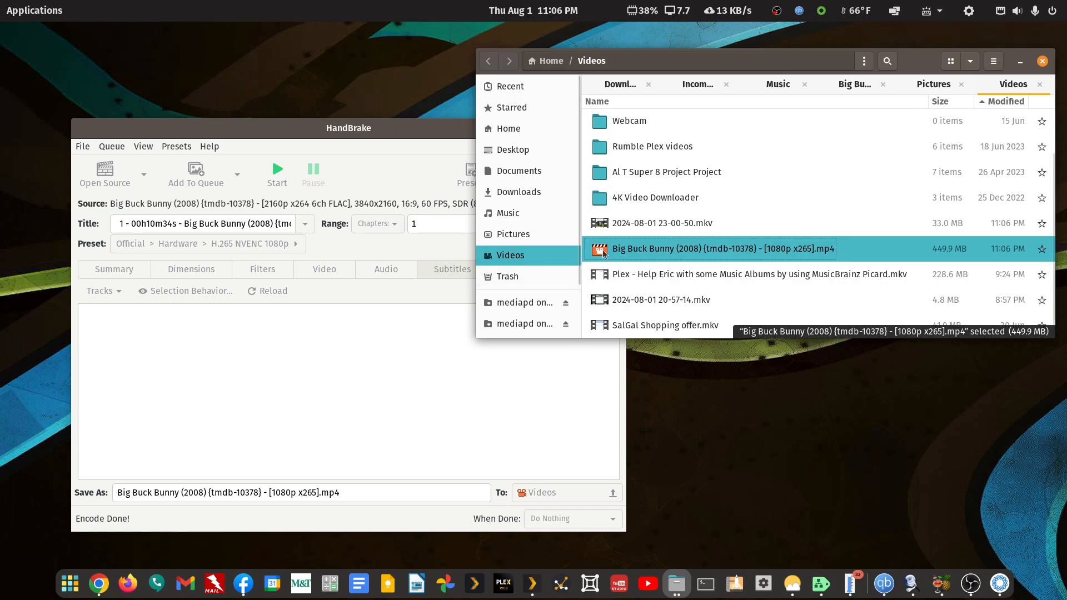
left_click(509, 128)
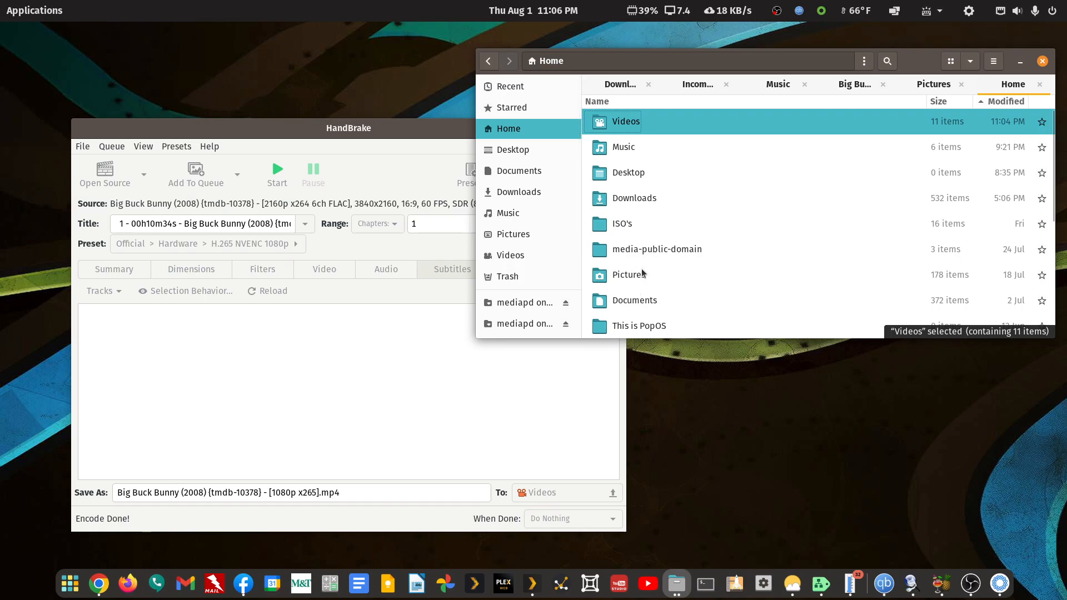
double_click(642, 250)
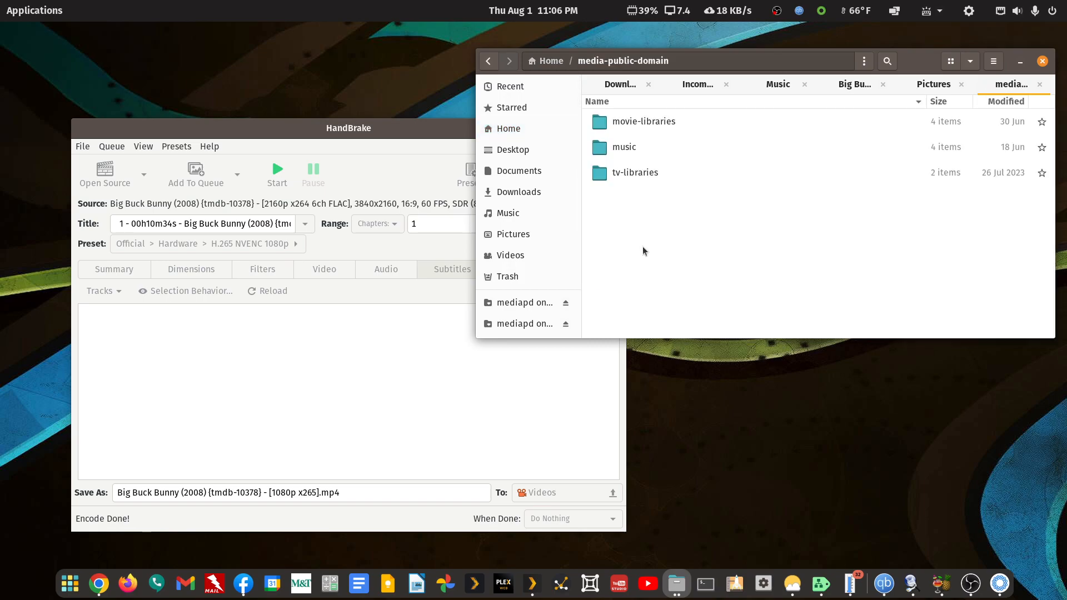
right_click(643, 250)
left_click(661, 286)
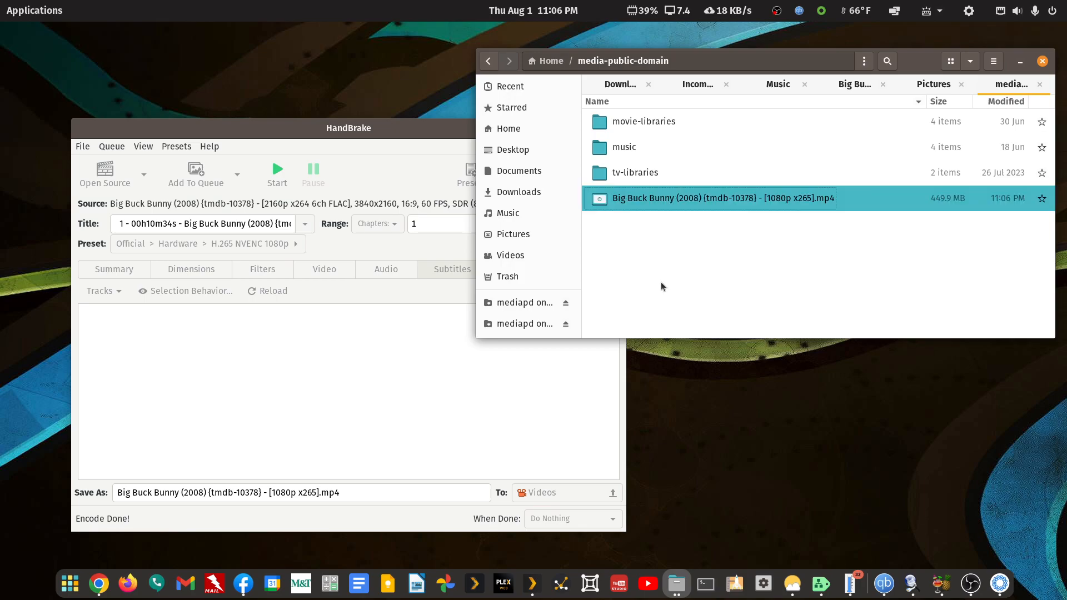
Minimize HandBrake and open FileBot by searching the installed applications.
left_click(283, 127)
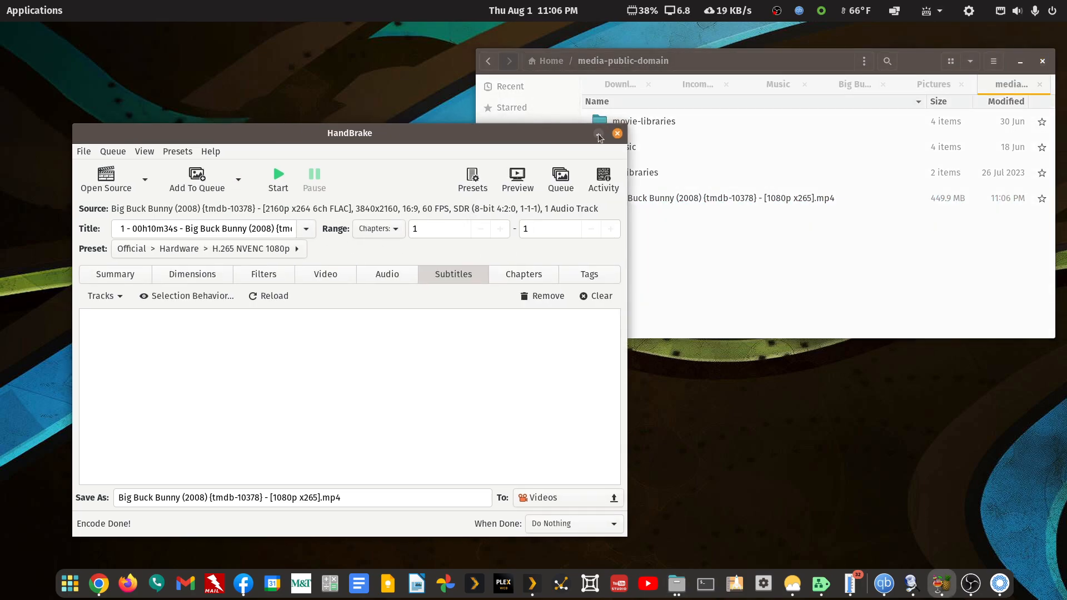
left_click(597, 128)
left_click(55, 15)
type("fi")
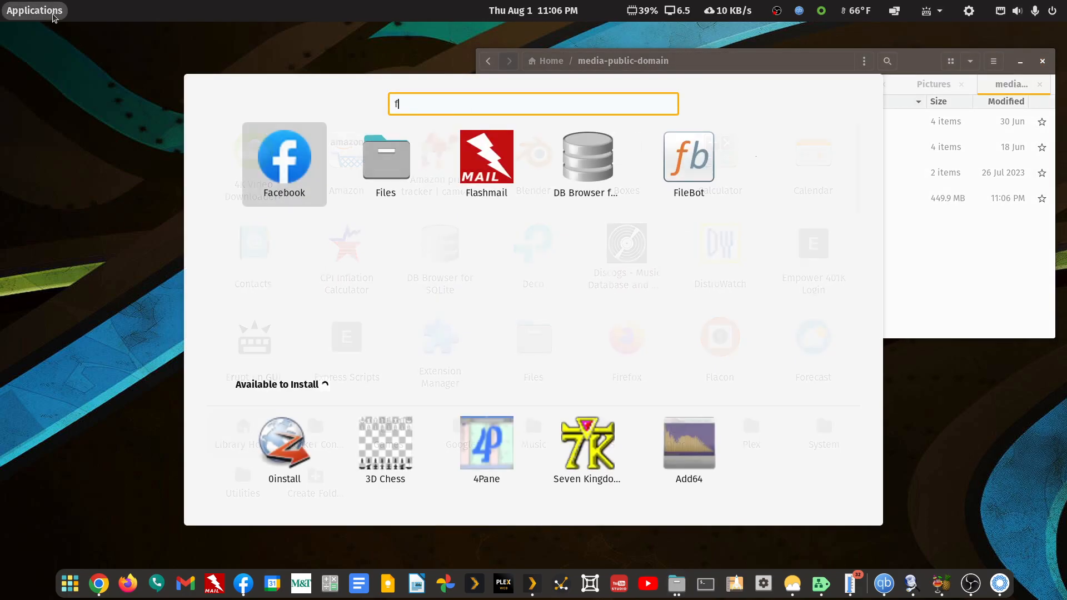
type("l")
left_click(372, 165)
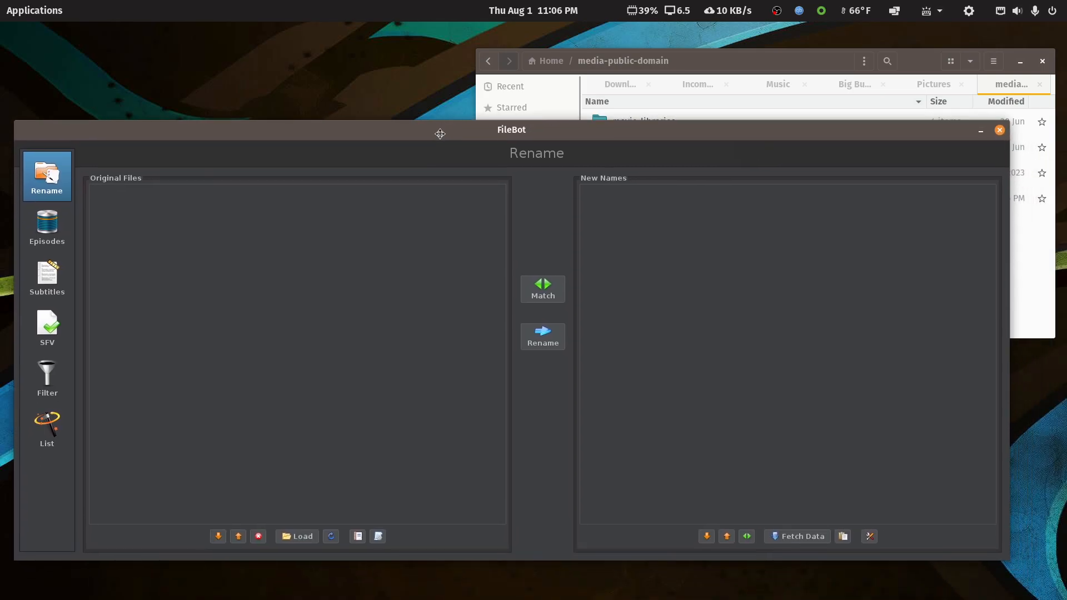
Load the Big Buck Bunny 1080p x265 MP4 from media-public-domain into FileBot's Original Files list.
left_click(686, 109)
left_click_drag(680, 201, 310, 231)
left_click(388, 126)
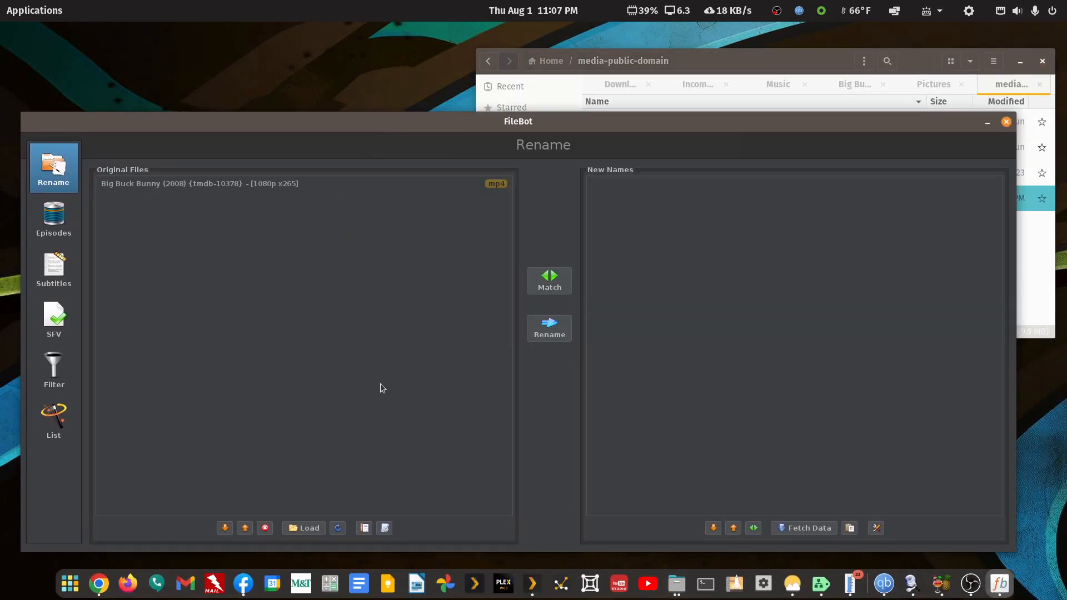
Preview the new file name with the "1 - Movie - TMDB Structure" preset, and try the "Organize Movies for Plex" preset.
left_click(384, 528)
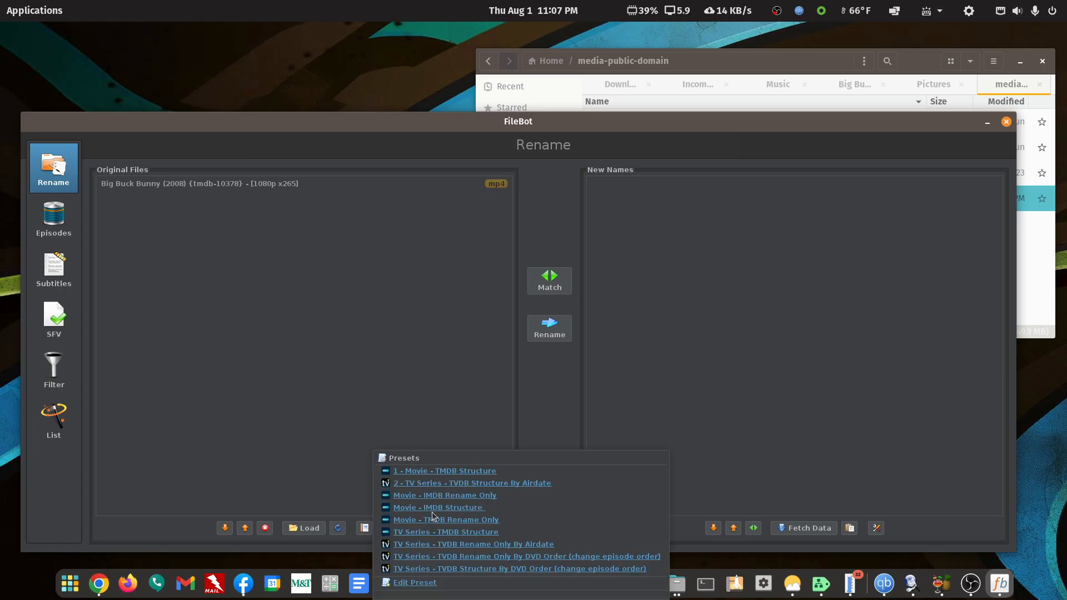
left_click(432, 472)
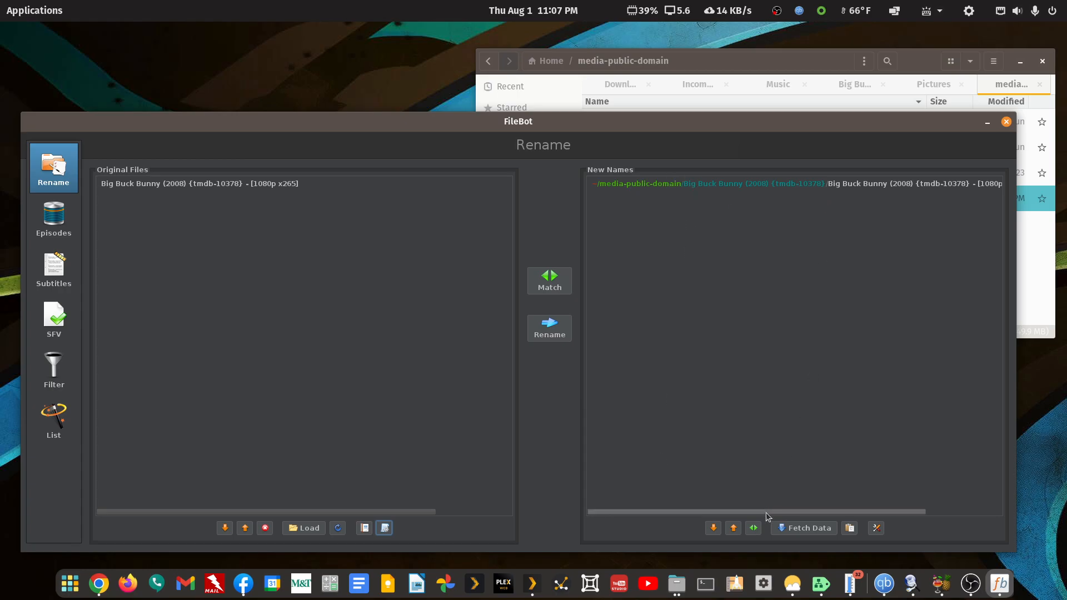
left_click_drag(766, 512, 873, 516)
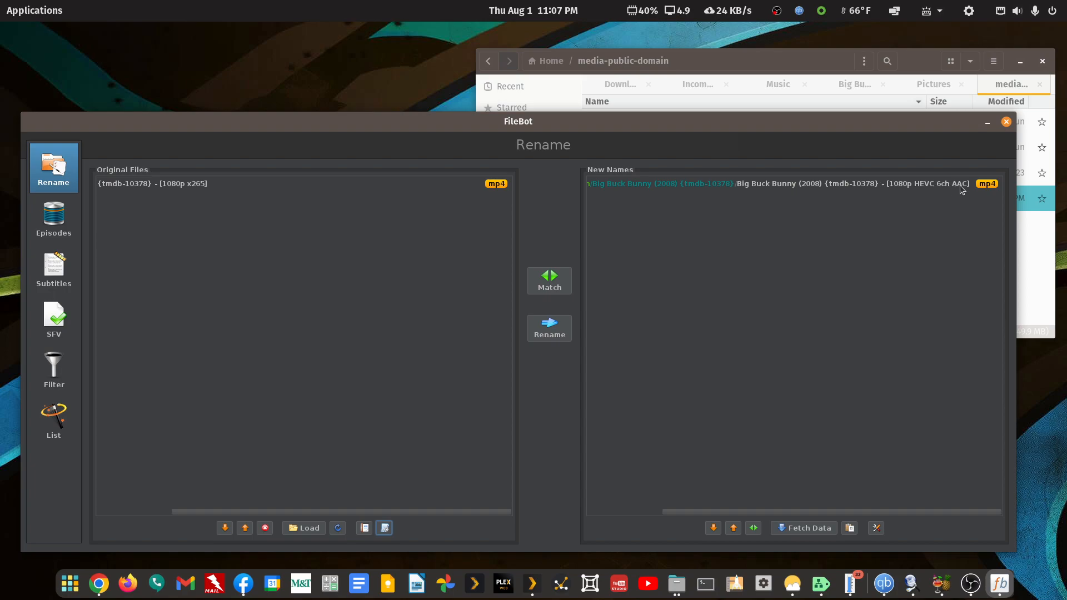
left_click(386, 528)
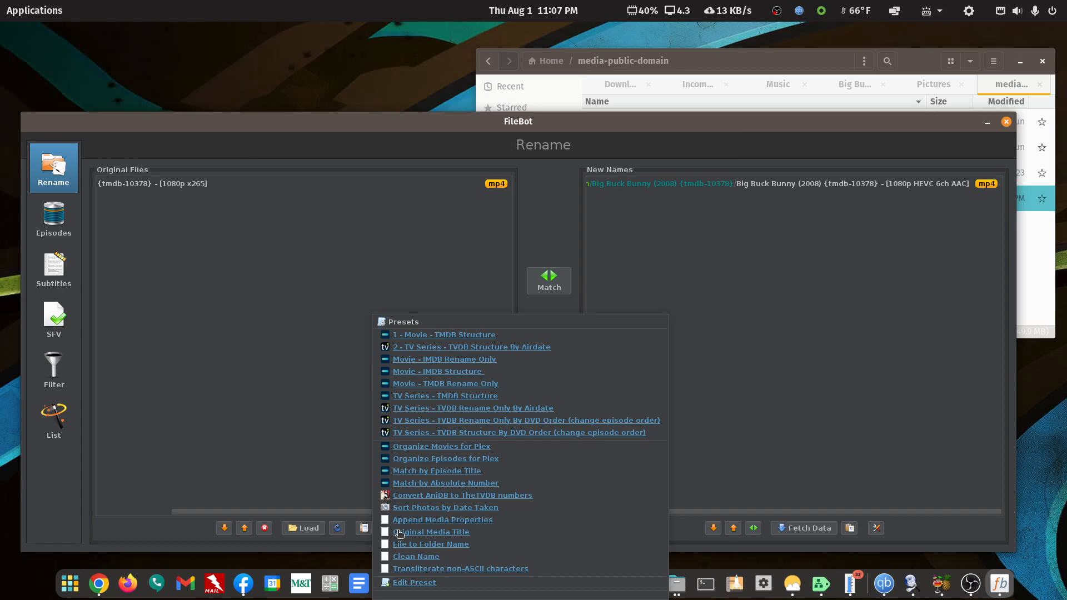
left_click(443, 447)
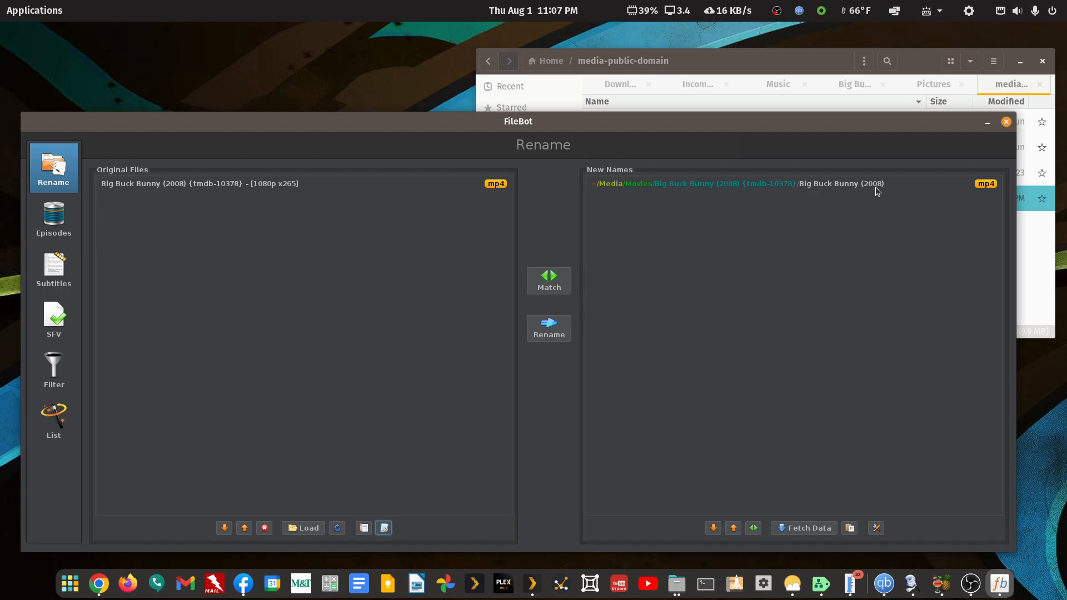
Apply the "1 - Movie - TMDB Structure" preset, rename the Big Buck Bunny file with it, and close FileBot.
left_click(384, 528)
left_click(415, 477)
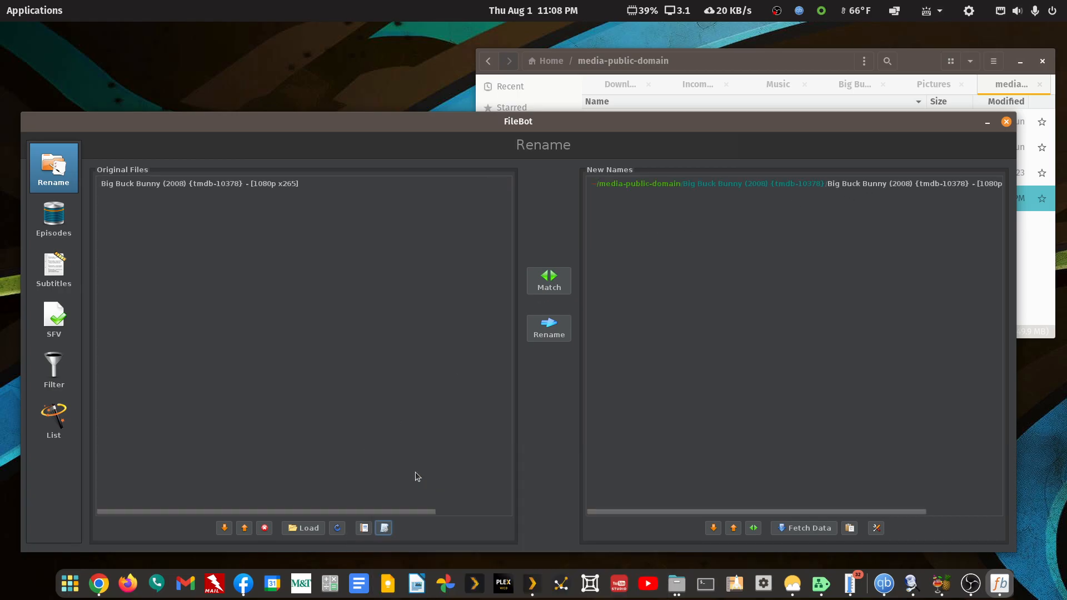
left_click(543, 328)
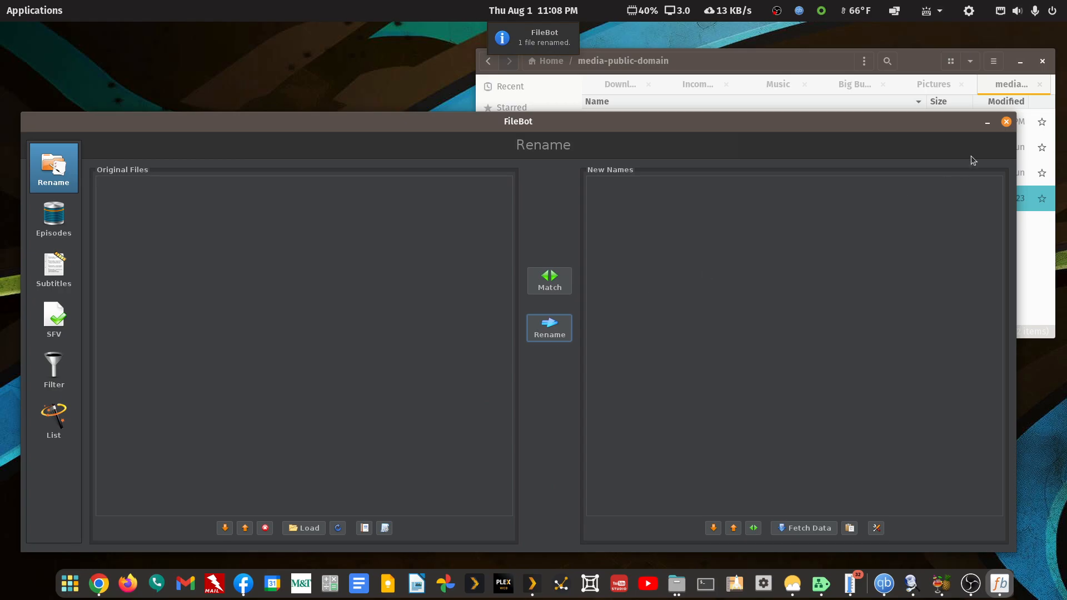
left_click(1005, 122)
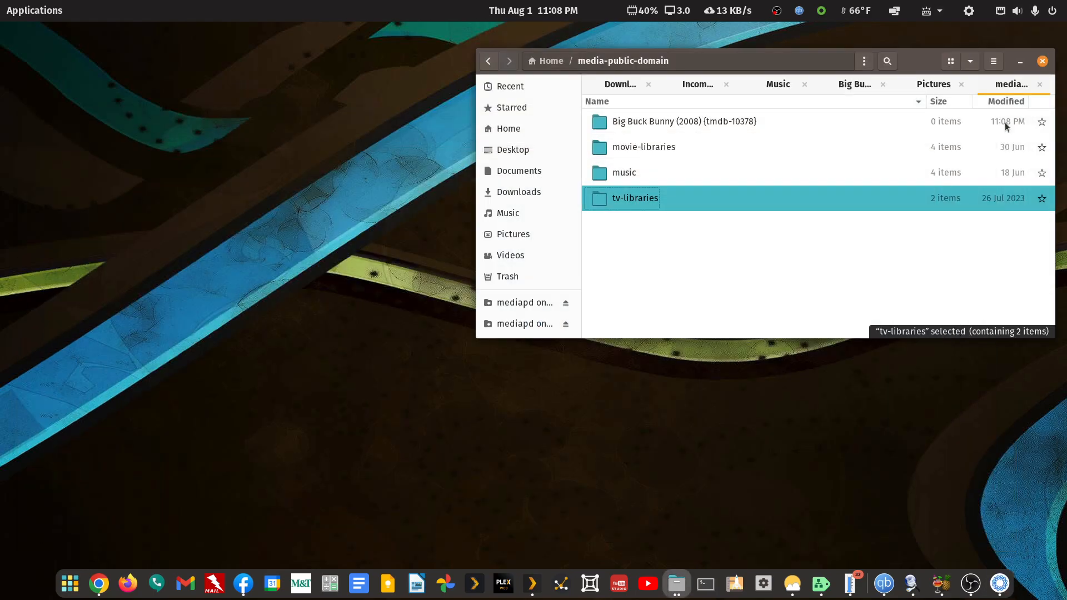
Check the renamed MP4 in the new Big Buck Bunny folder, and return to the folder with the 2160p source MKV.
left_click(710, 276)
double_click(670, 123)
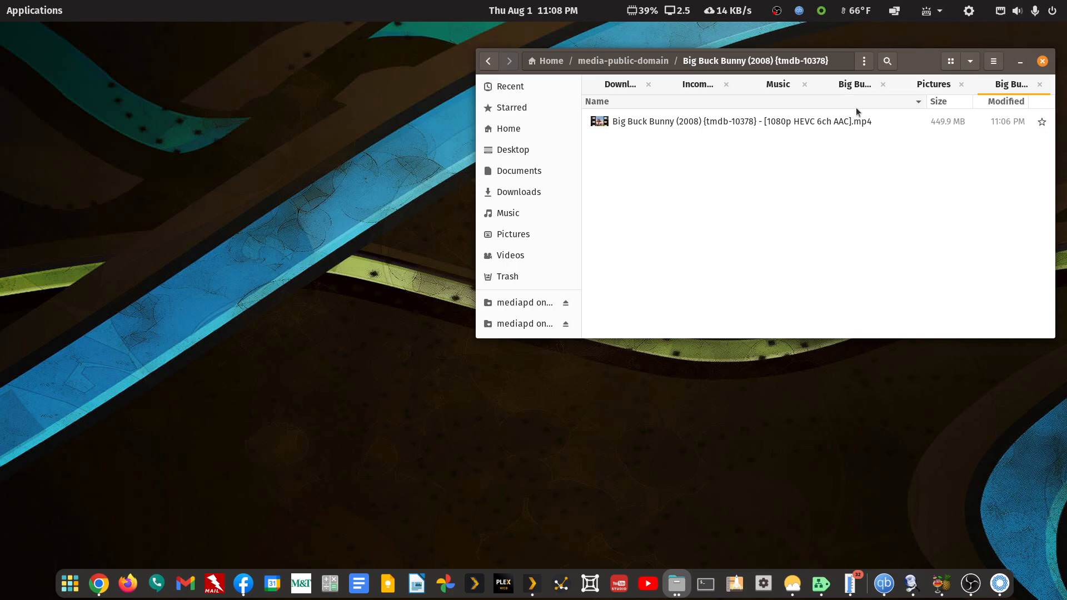
left_click(858, 86)
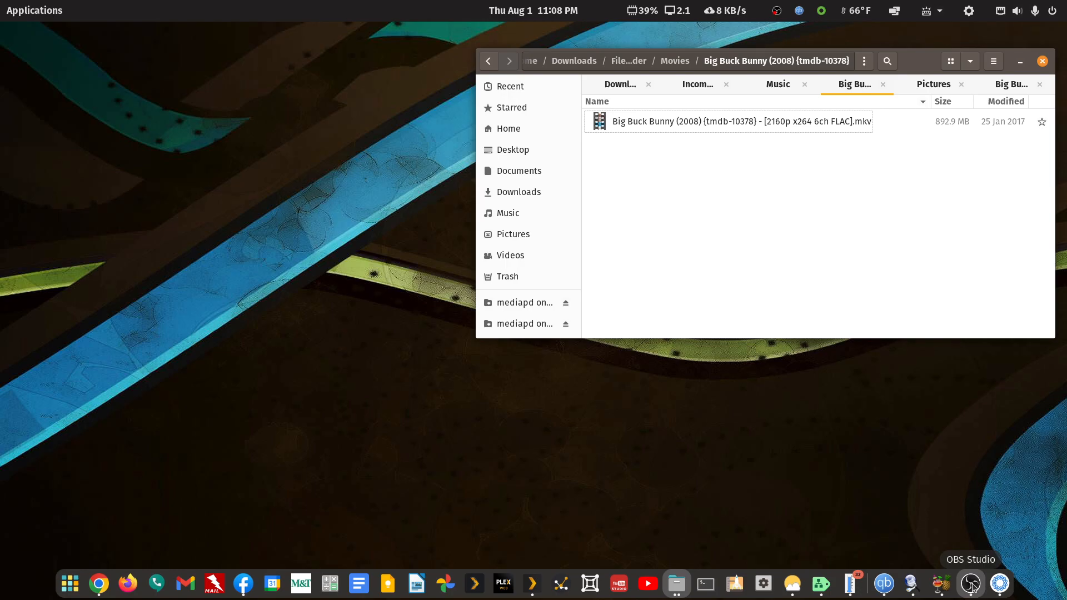
Switch to HandBrake, maximize its window, and apply the official General preset Fast 1080p30.
left_click(941, 584)
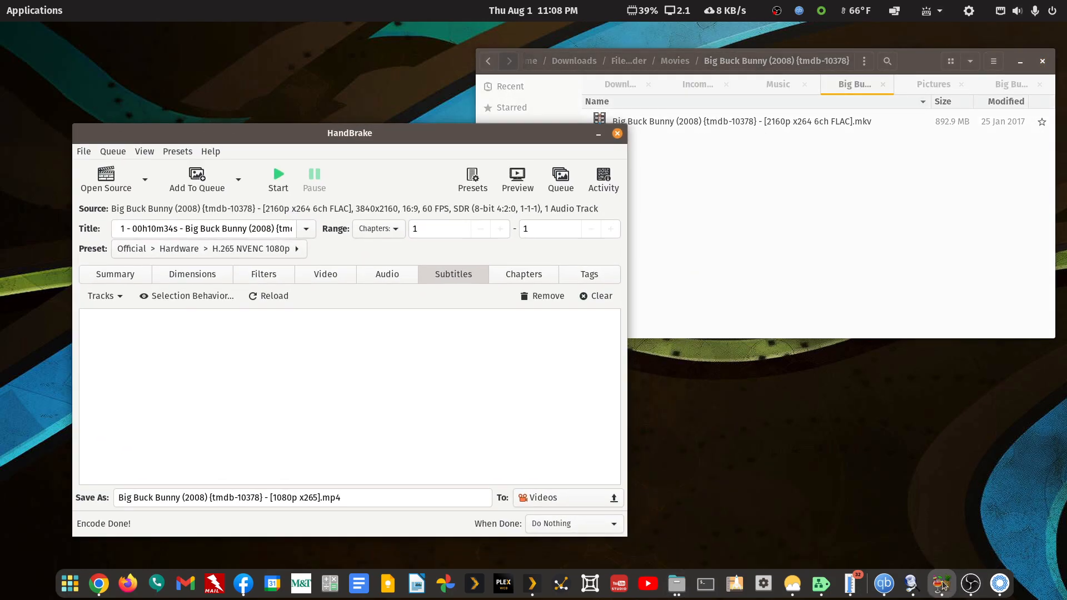
double_click(559, 131)
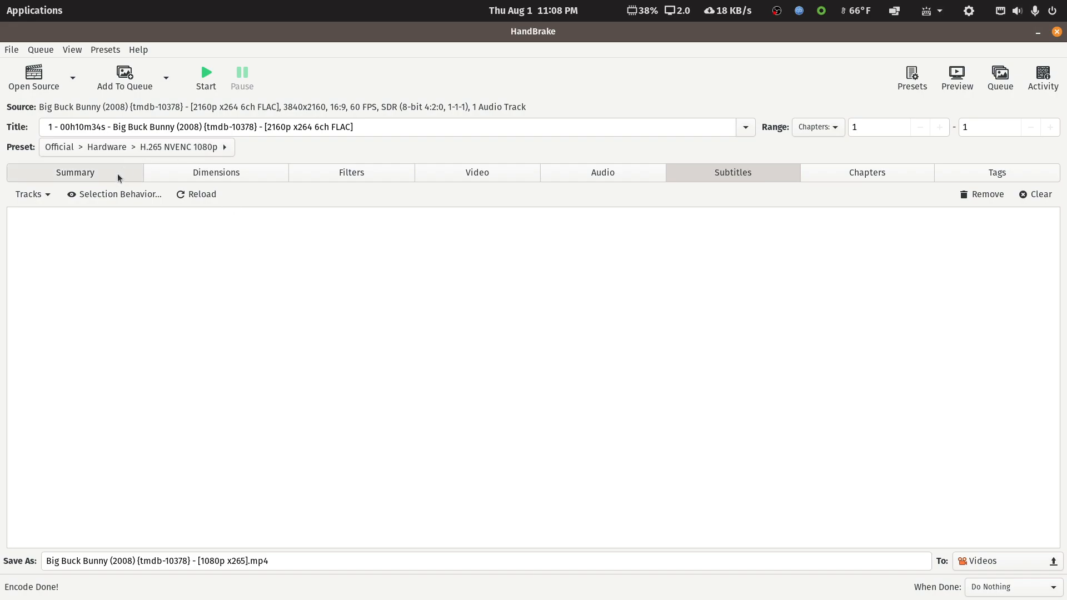
left_click(221, 157)
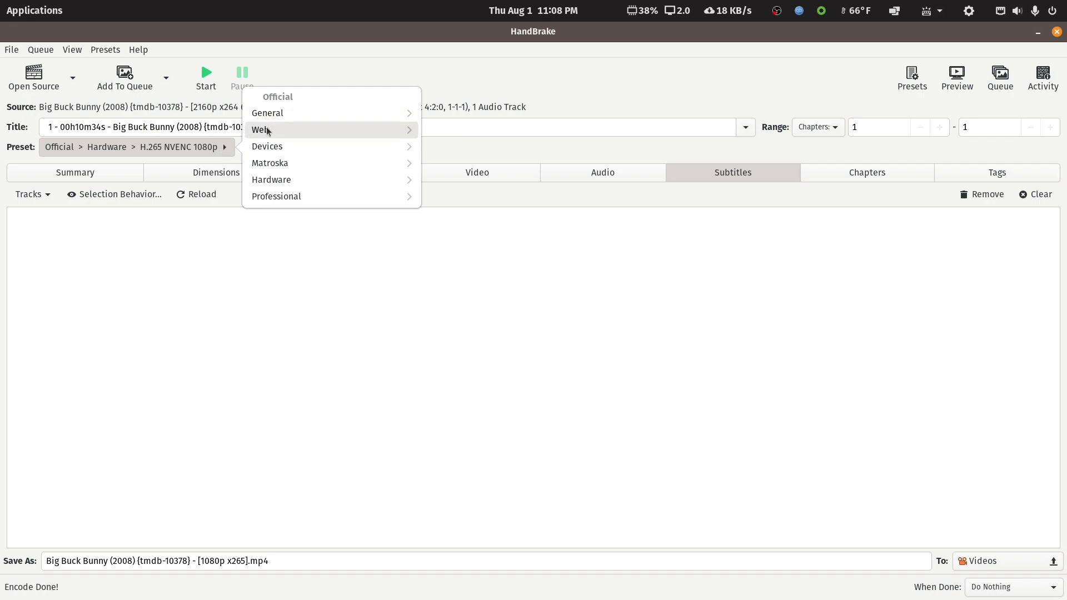
left_click(277, 195)
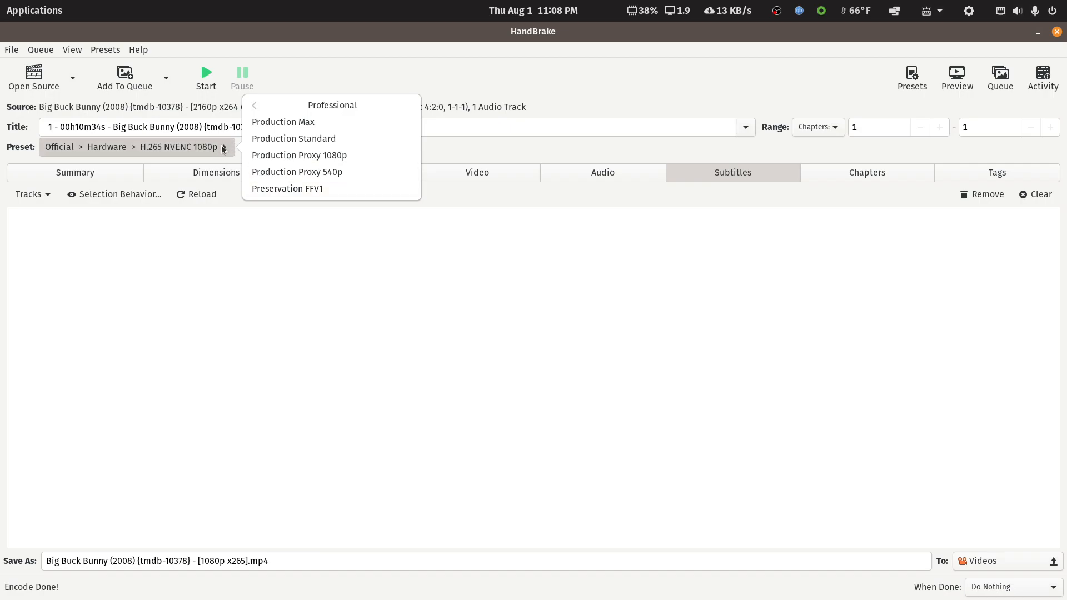
left_click(255, 114)
left_click(257, 112)
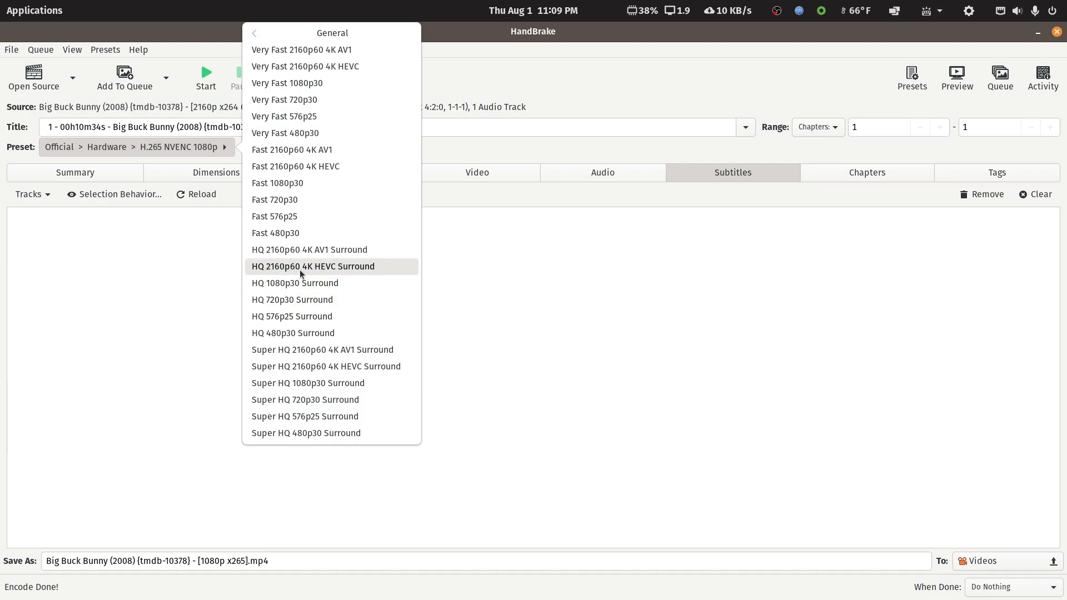
left_click(295, 185)
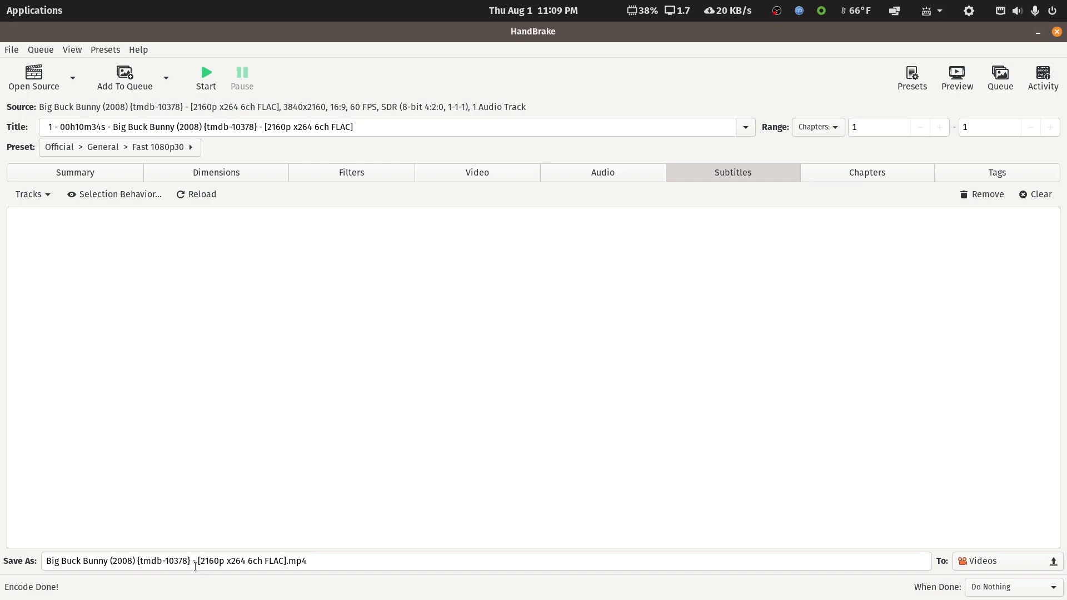
Shorten the output file name to "Big Buck Bunny (2008).mp4" and start the encode.
left_click_drag(137, 561, 286, 560)
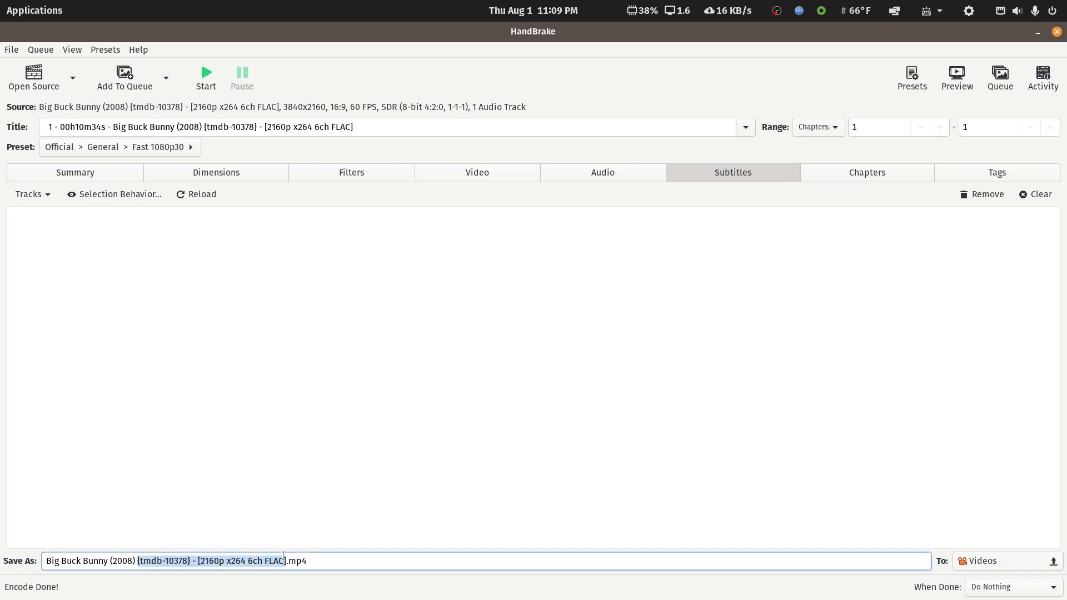
key("BackSpace")
key("BackSpace")
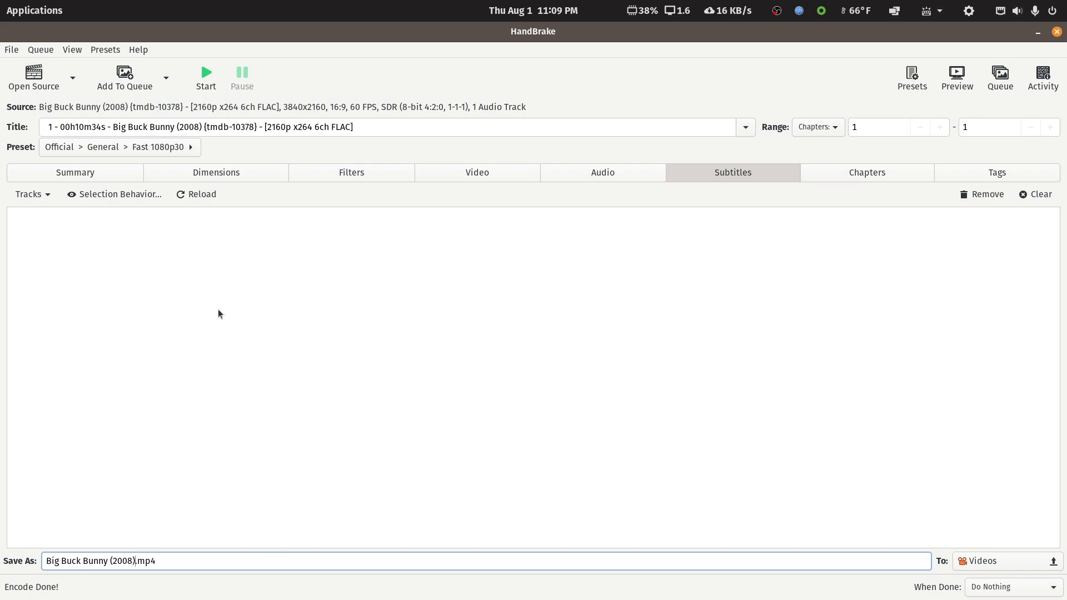
left_click(208, 78)
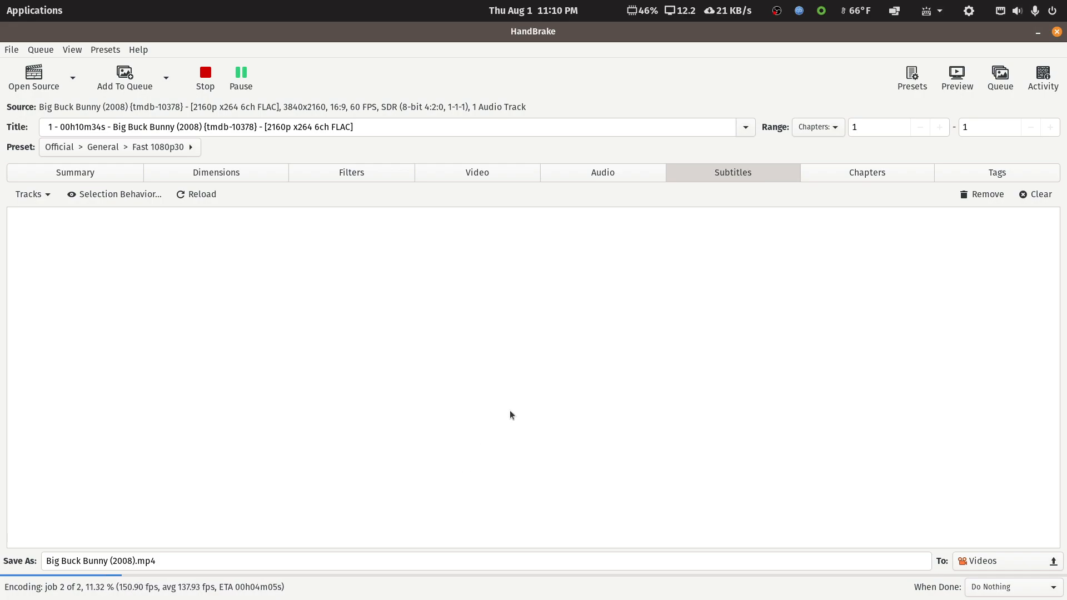
Restore the HandBrake window to its smaller size and move it higher on the desktop while it encodes.
double_click(675, 36)
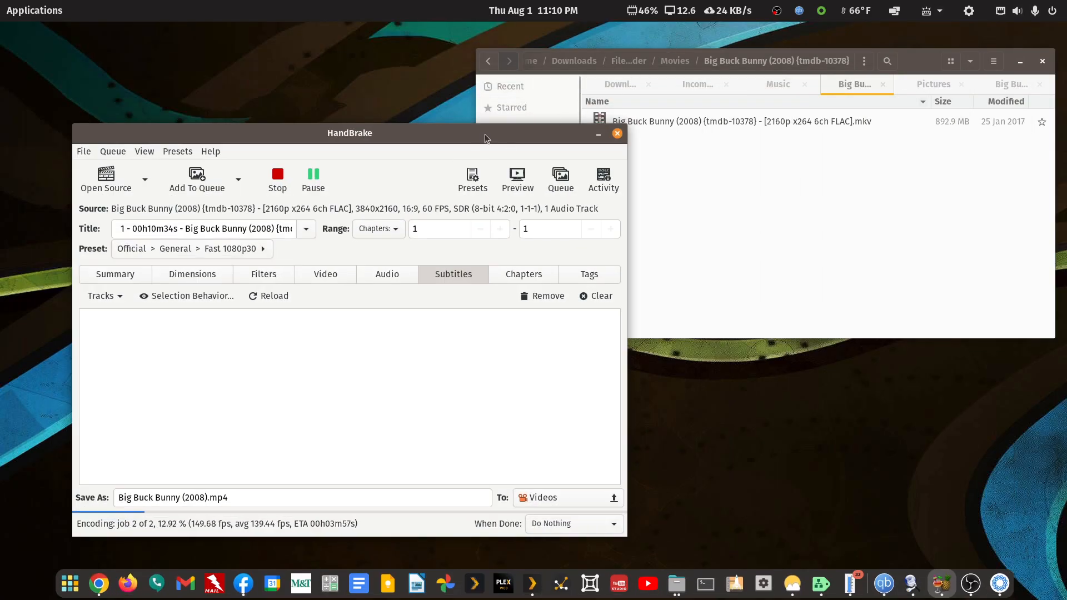
left_click_drag(485, 135, 511, 77)
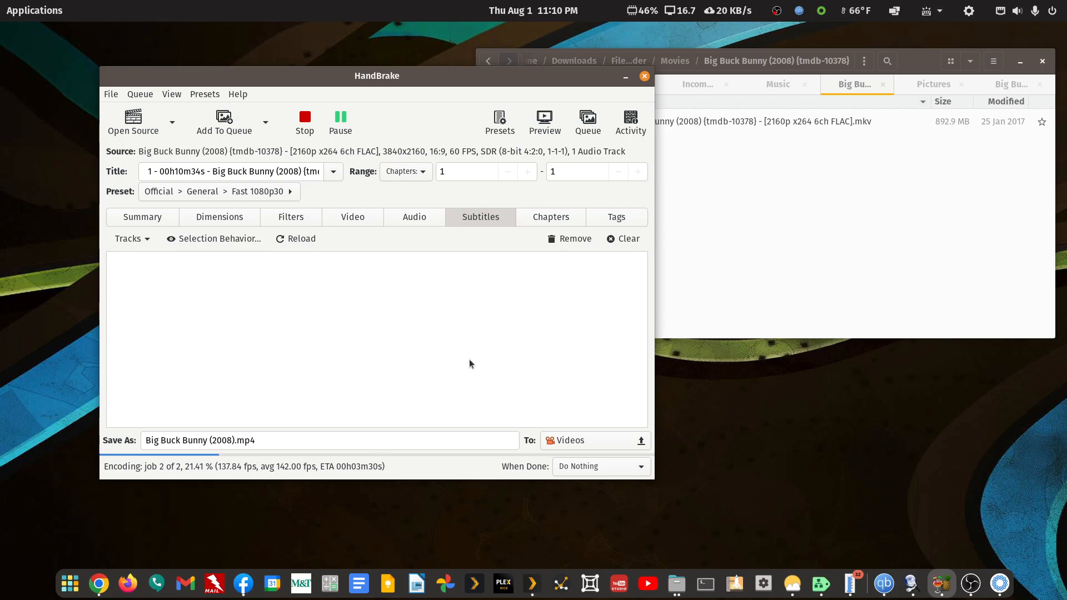
key("alt+Tab")
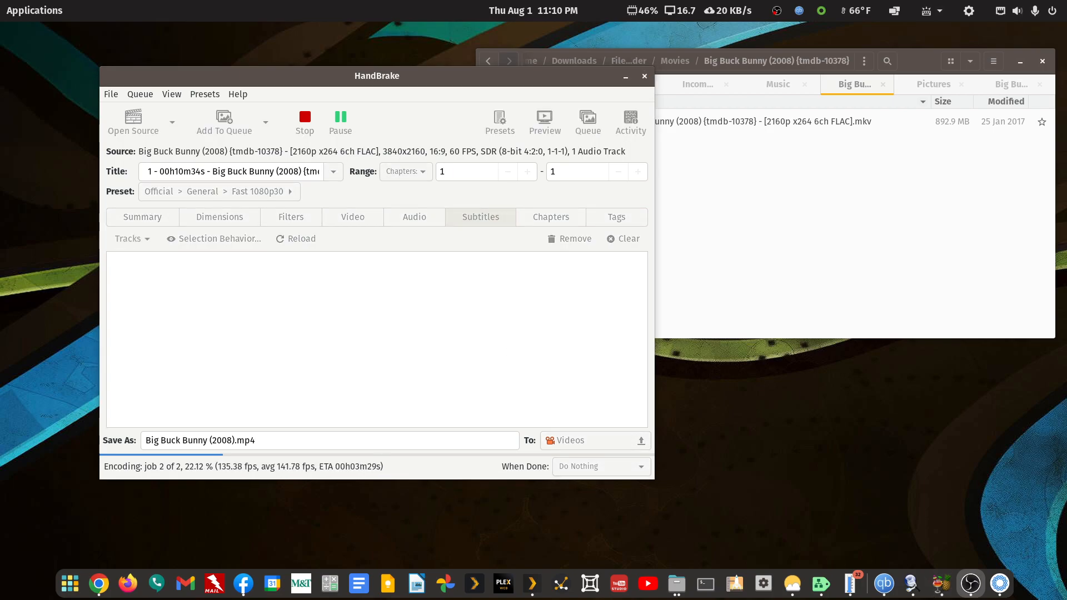